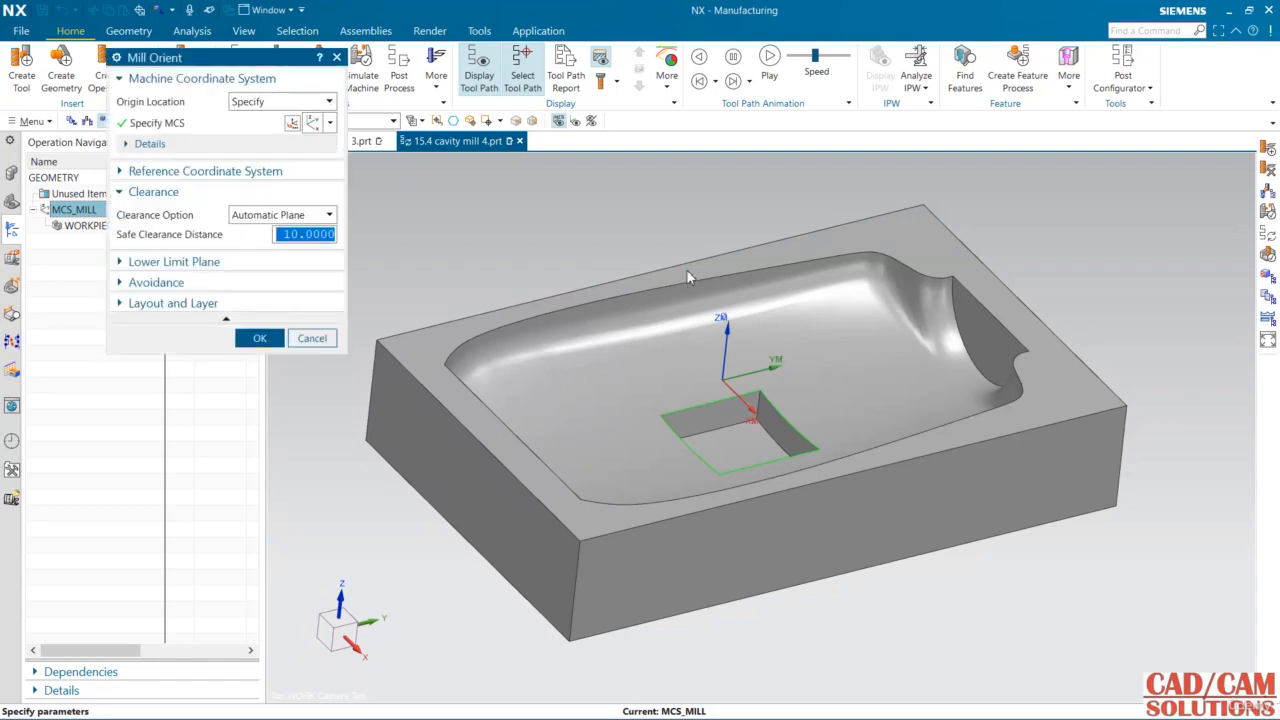
Review the WORKPIECE geometry's specified part and its Bounding Block blank
left_click(311, 338)
double_click(100, 225)
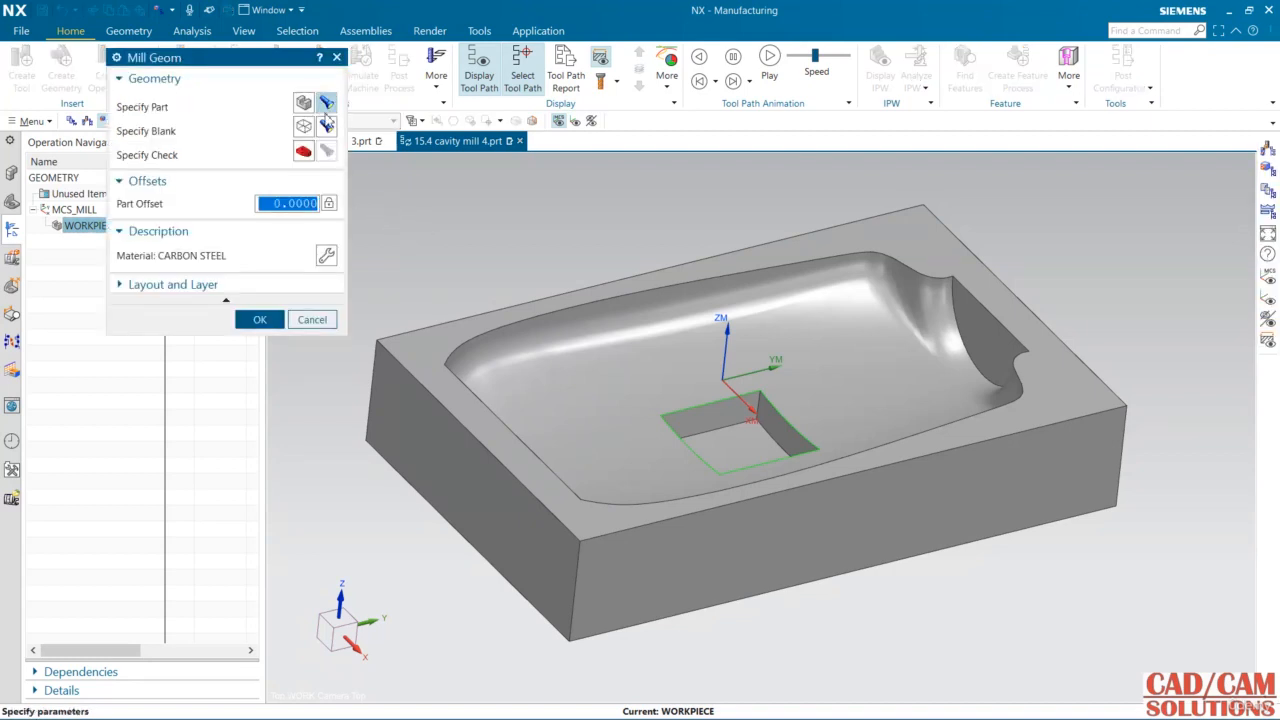
left_click(327, 105)
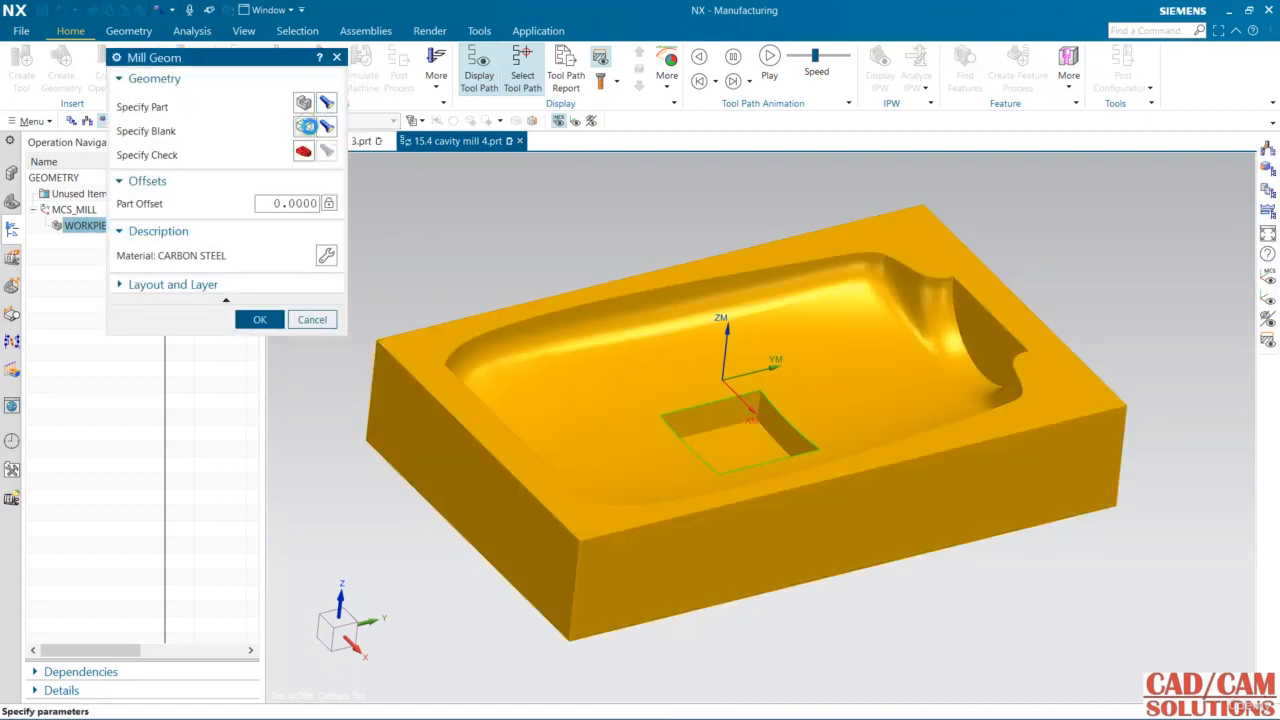
middle_click(549, 236)
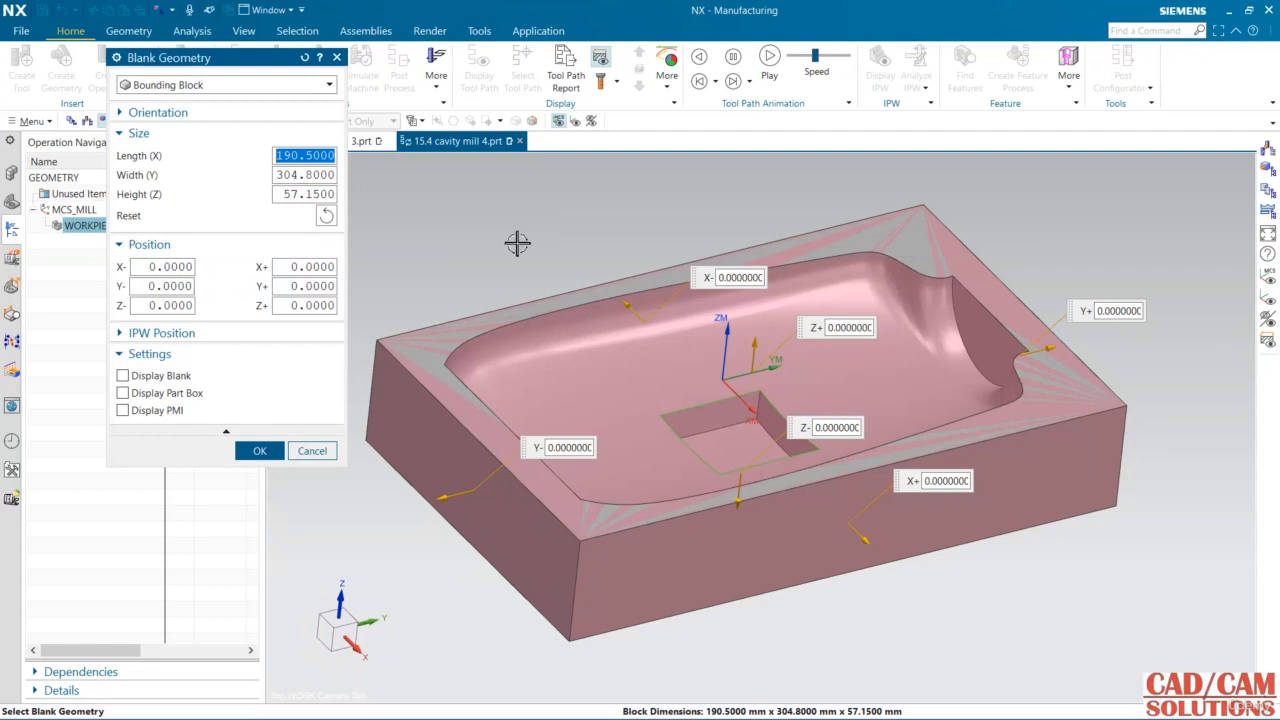
left_click(272, 451)
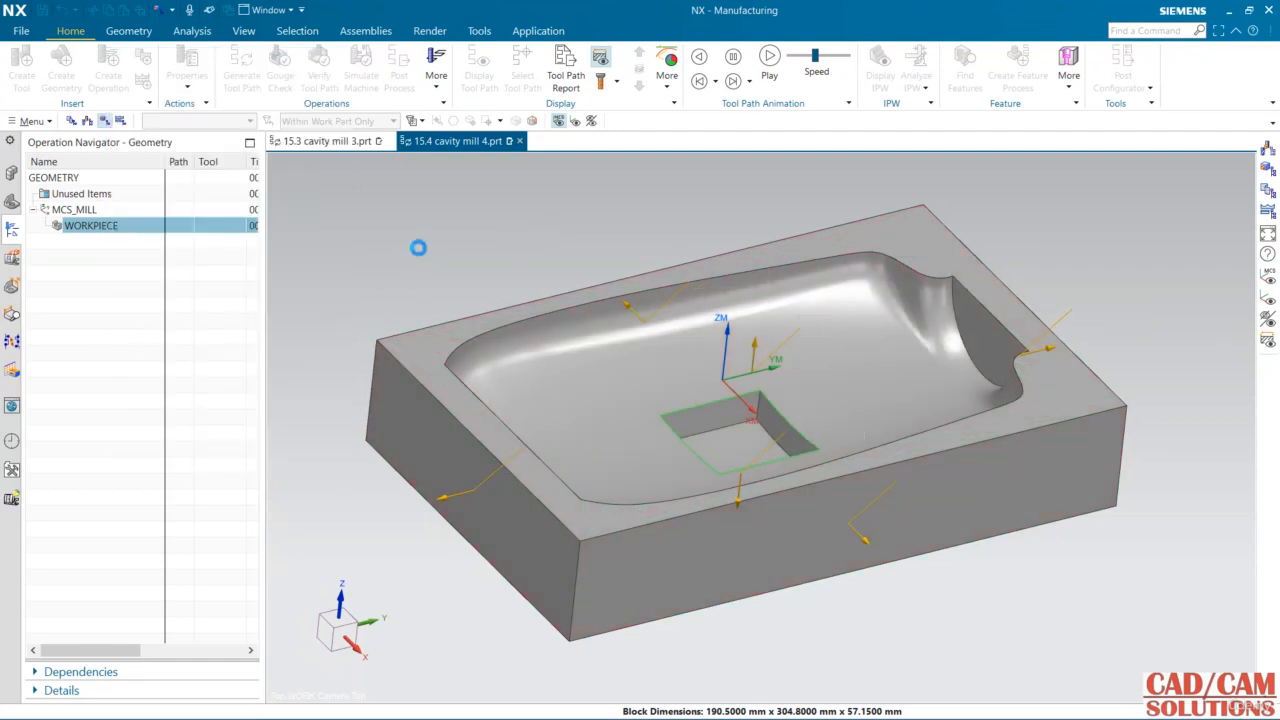
left_click(272, 320)
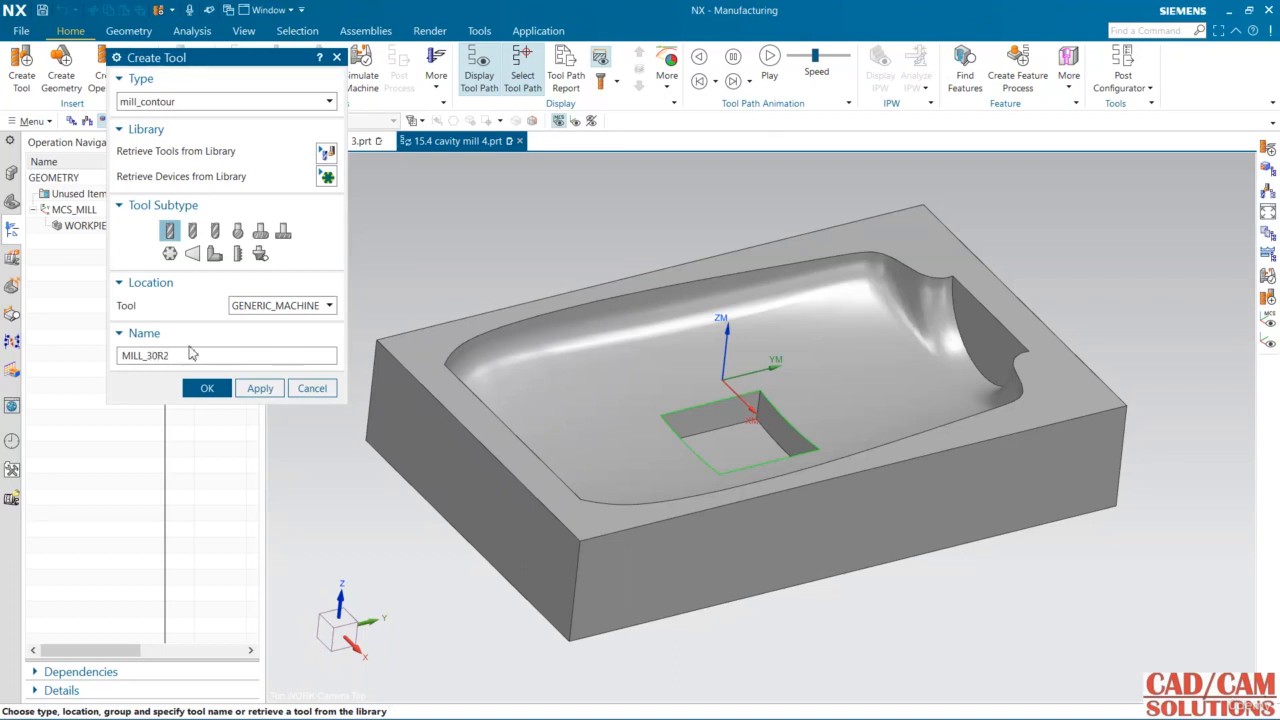
Create the mill_contour milling tool MILL_30R2 with a lower radius of 2 mm
left_click(200, 387)
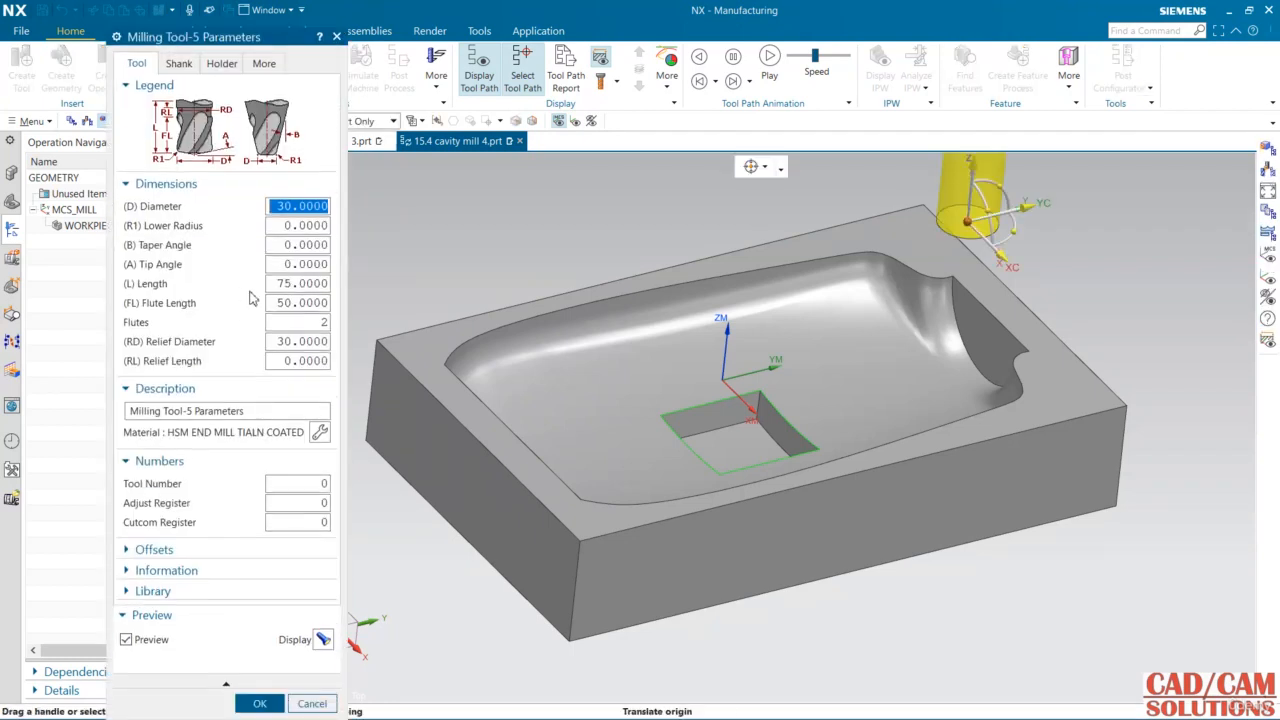
left_click(287, 228)
type("2")
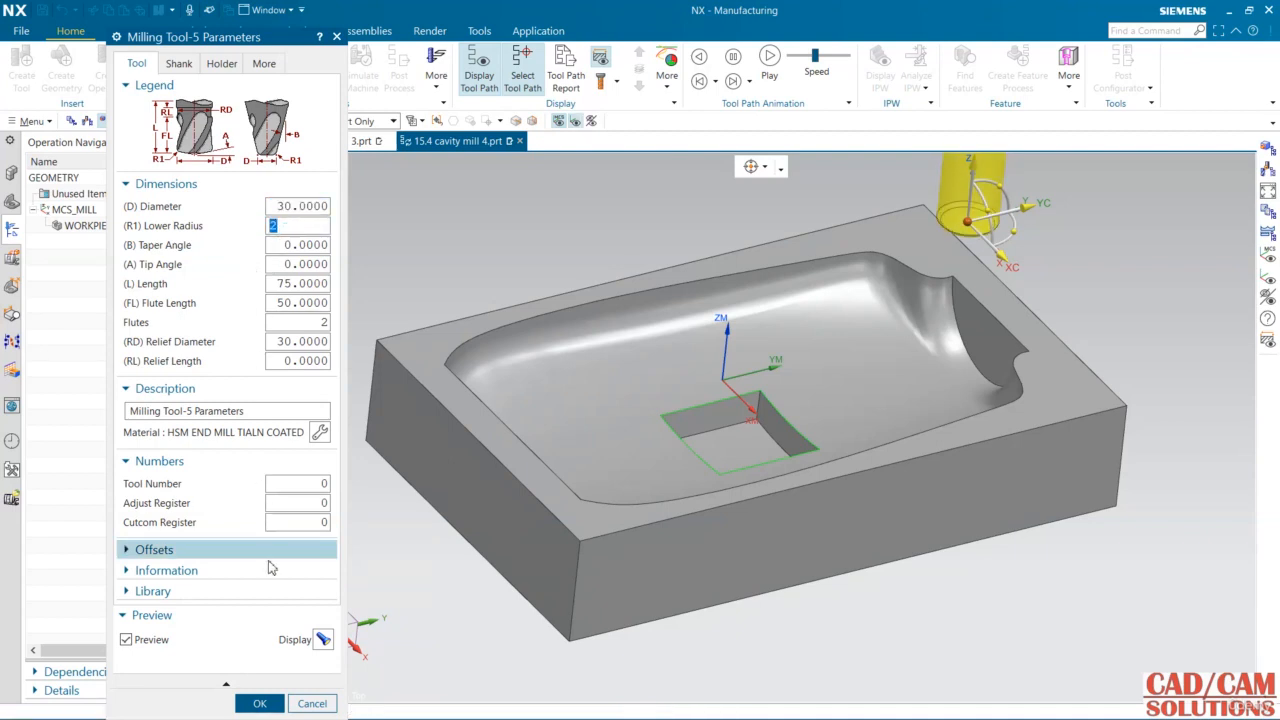
Set the milling tool's tool number, adjust register and cutcom register to 1 and accept the tool
left_click(315, 484)
type("1")
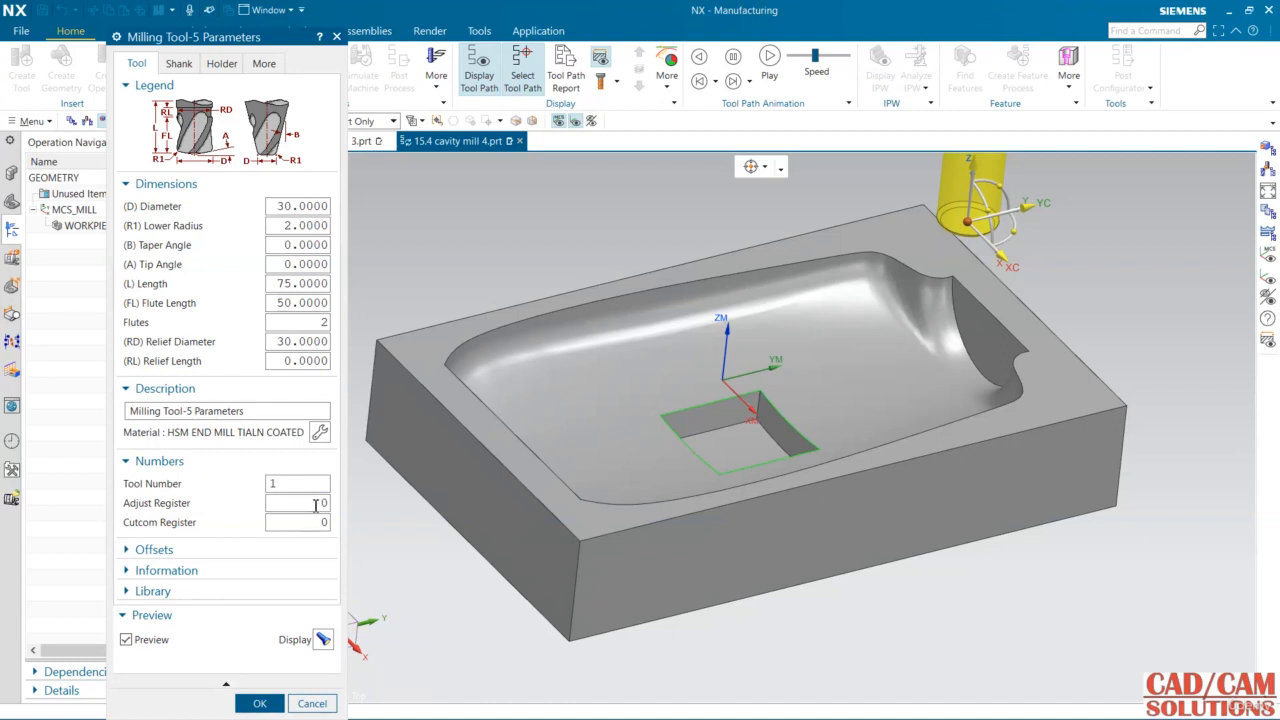
left_click(315, 504)
type("1")
key("Tab")
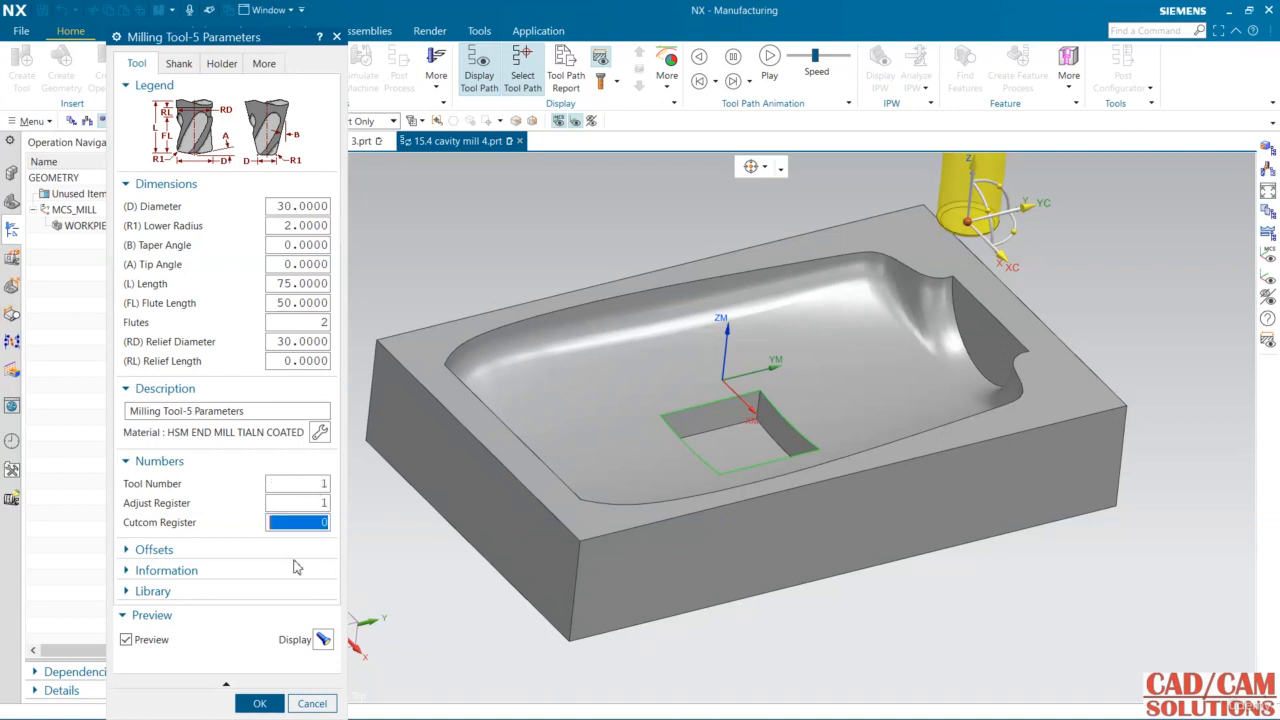
type("1")
key("Return")
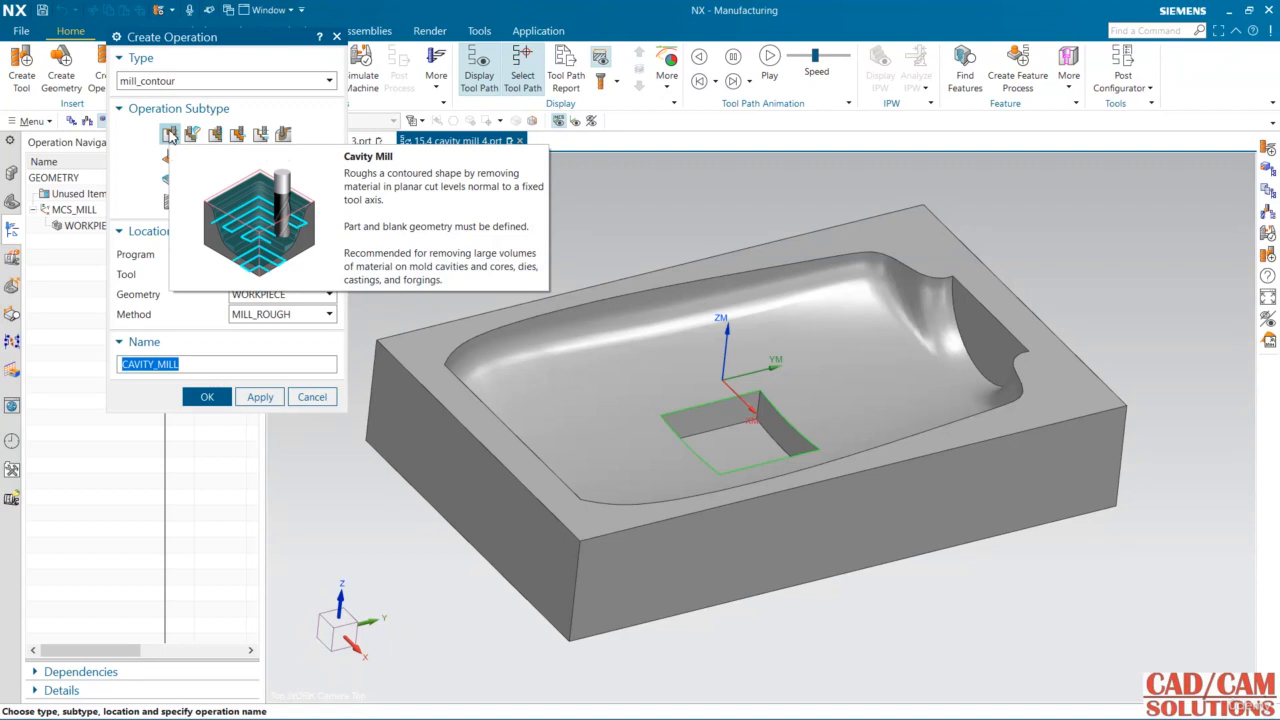
Create a Cavity Mill operation in PROGRAM with tool MILL_30R2, geometry WORKPIECE and method MILL_ROUGH
left_click(169, 135)
left_click(292, 260)
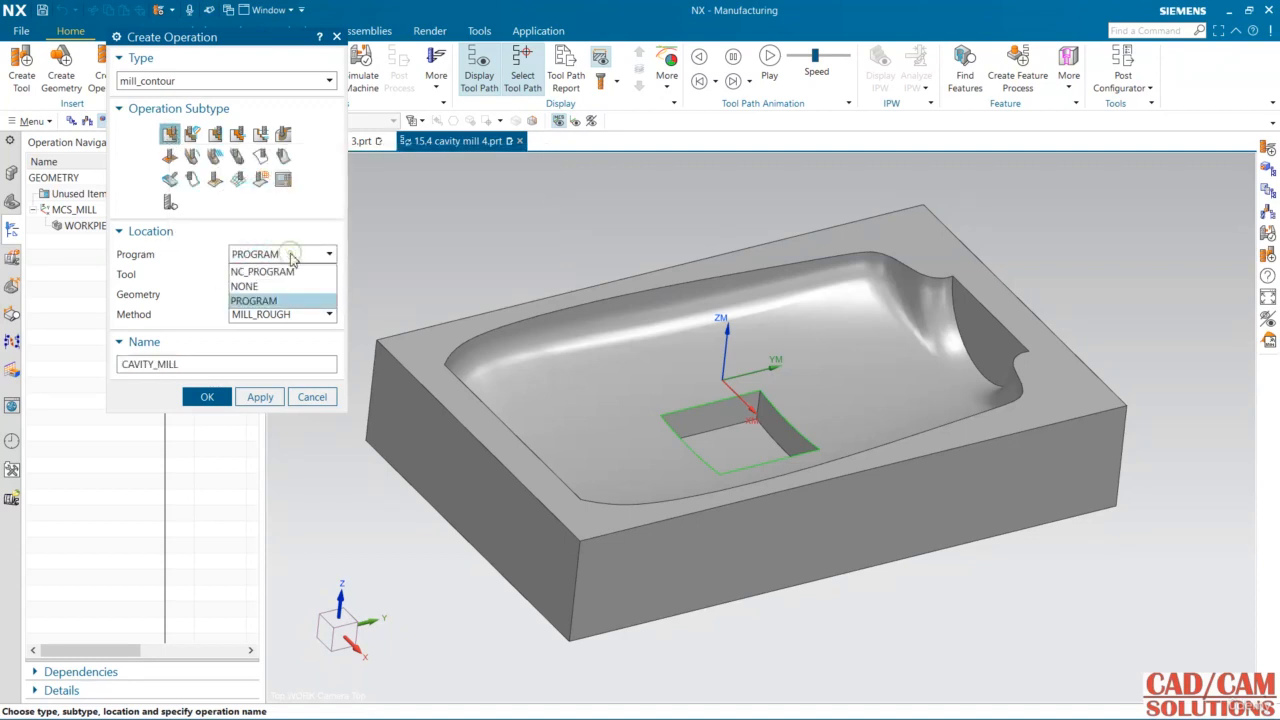
left_click(288, 258)
left_click(283, 274)
left_click(284, 304)
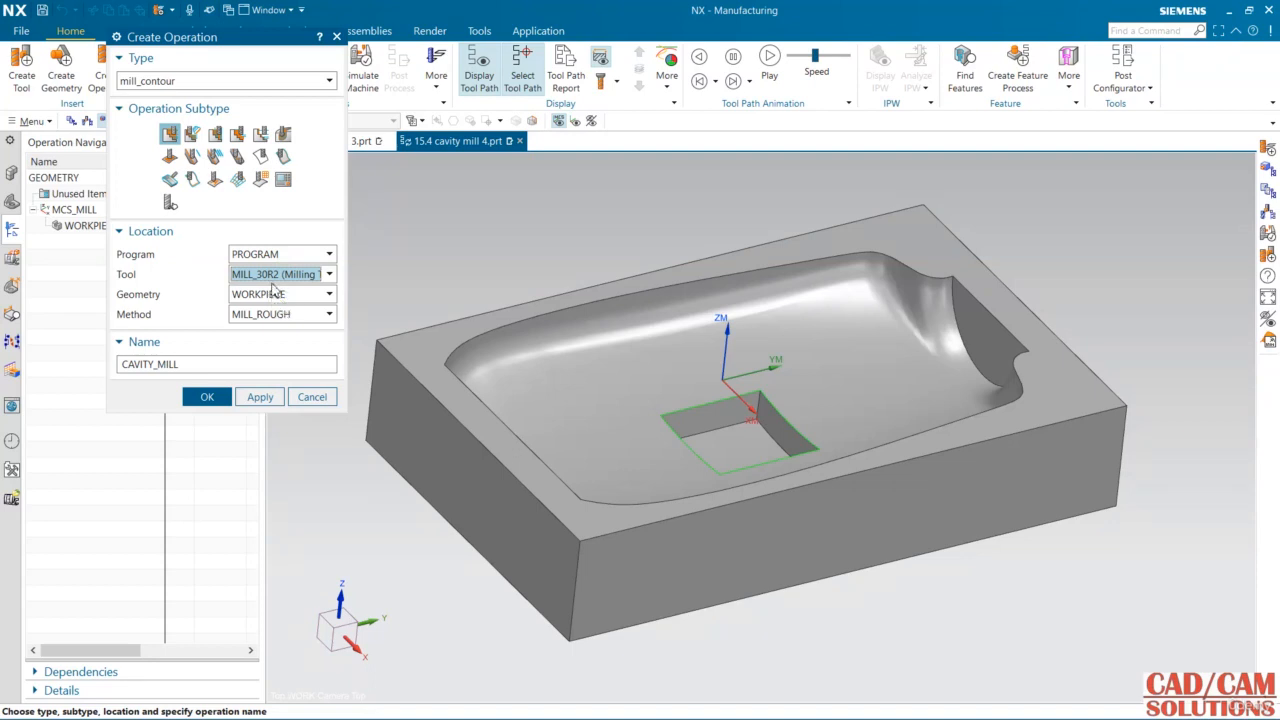
left_click(284, 296)
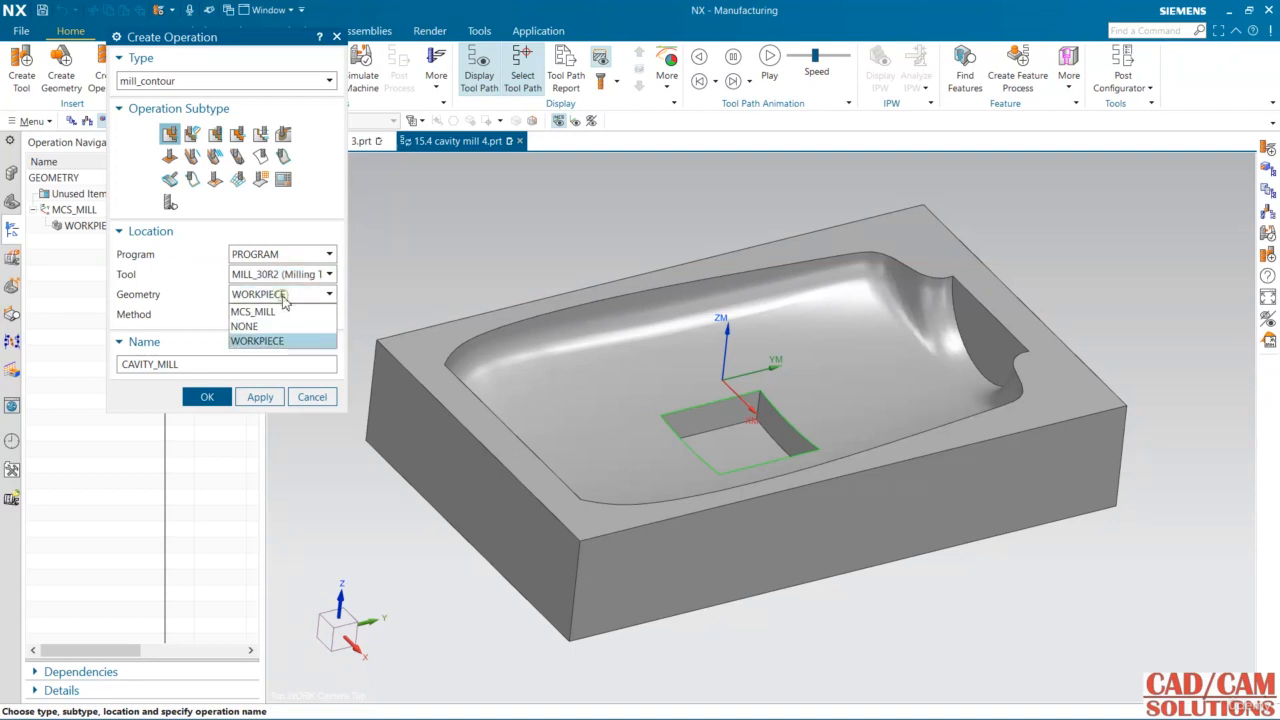
left_click(285, 298)
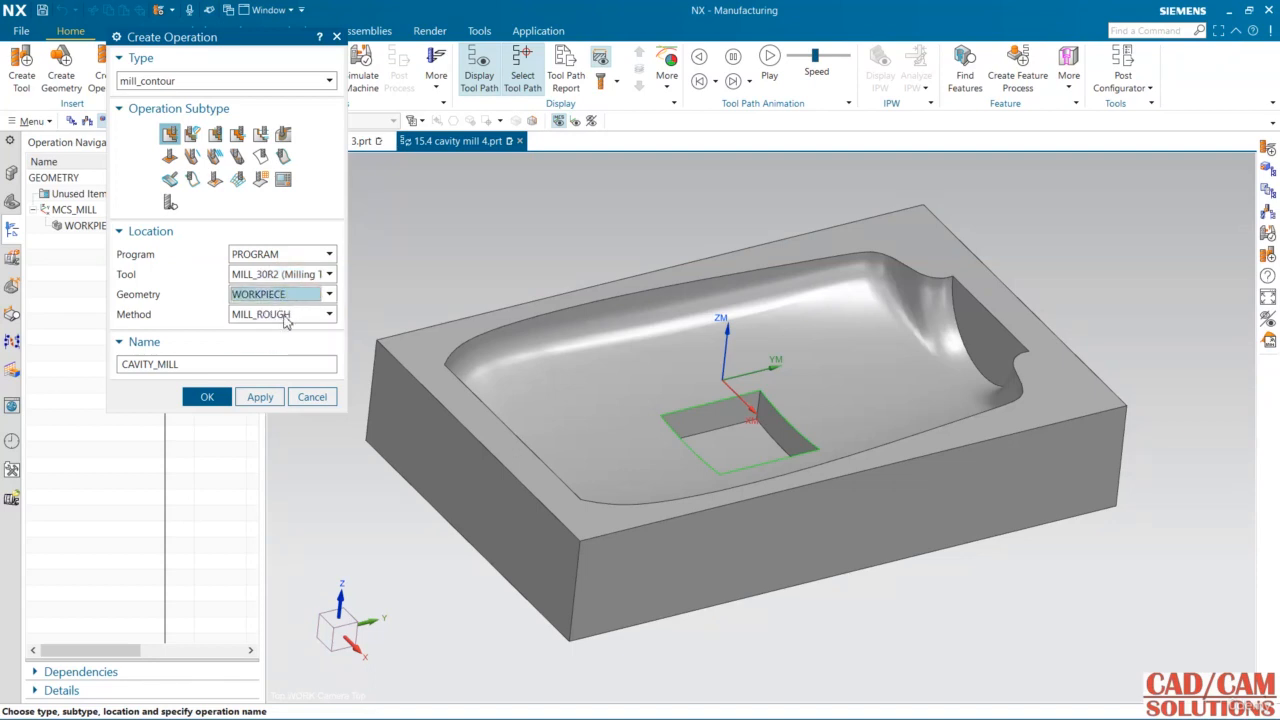
left_click(203, 397)
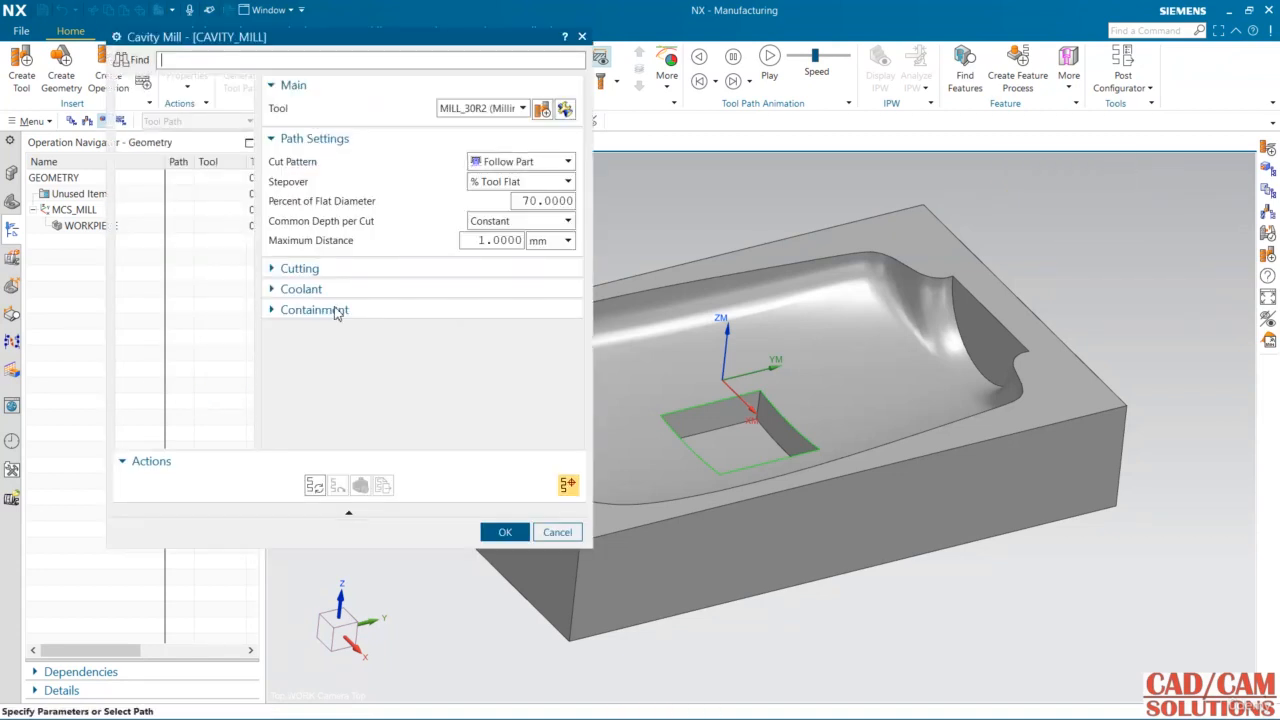
Set the cavity mill stepover to 40 percent of flat diameter and the maximum distance per cut to 6 mm
scroll(840, 300, "down", 3)
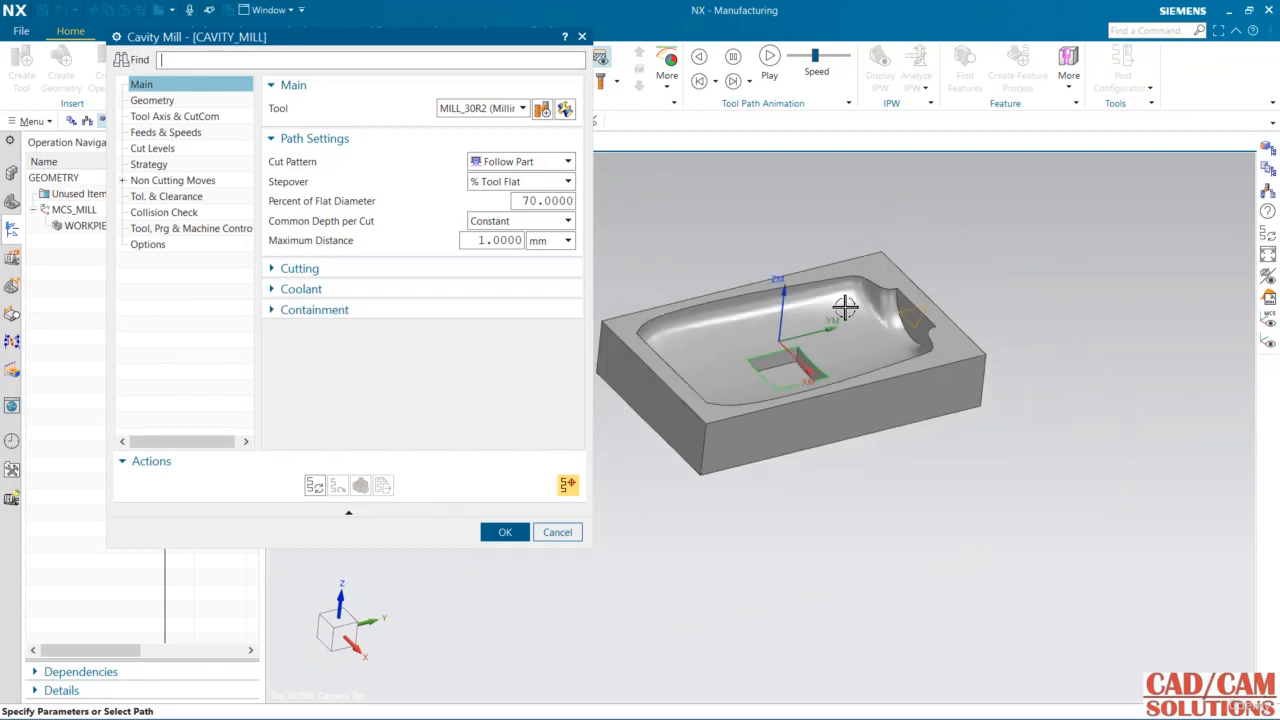
middle_click_drag(744, 250, 790, 295)
scroll(880, 300, "up", 2)
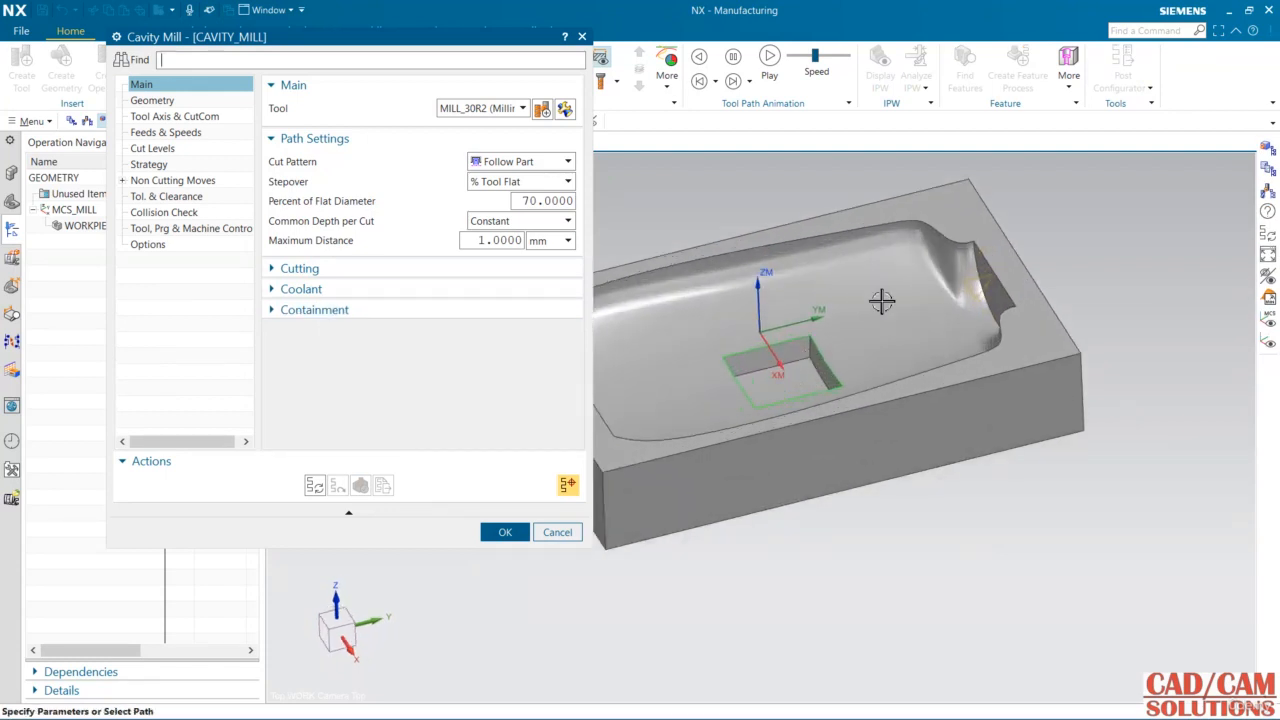
middle_click_drag(887, 370, 864, 347)
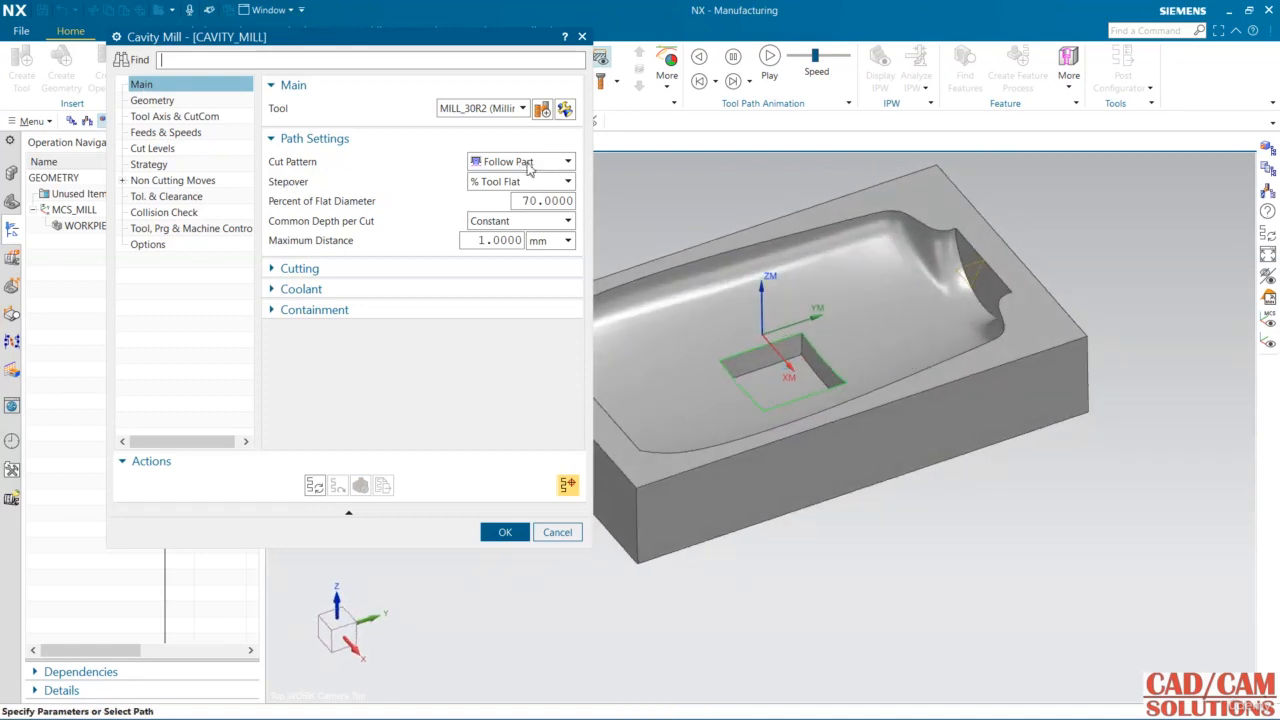
double_click(533, 203)
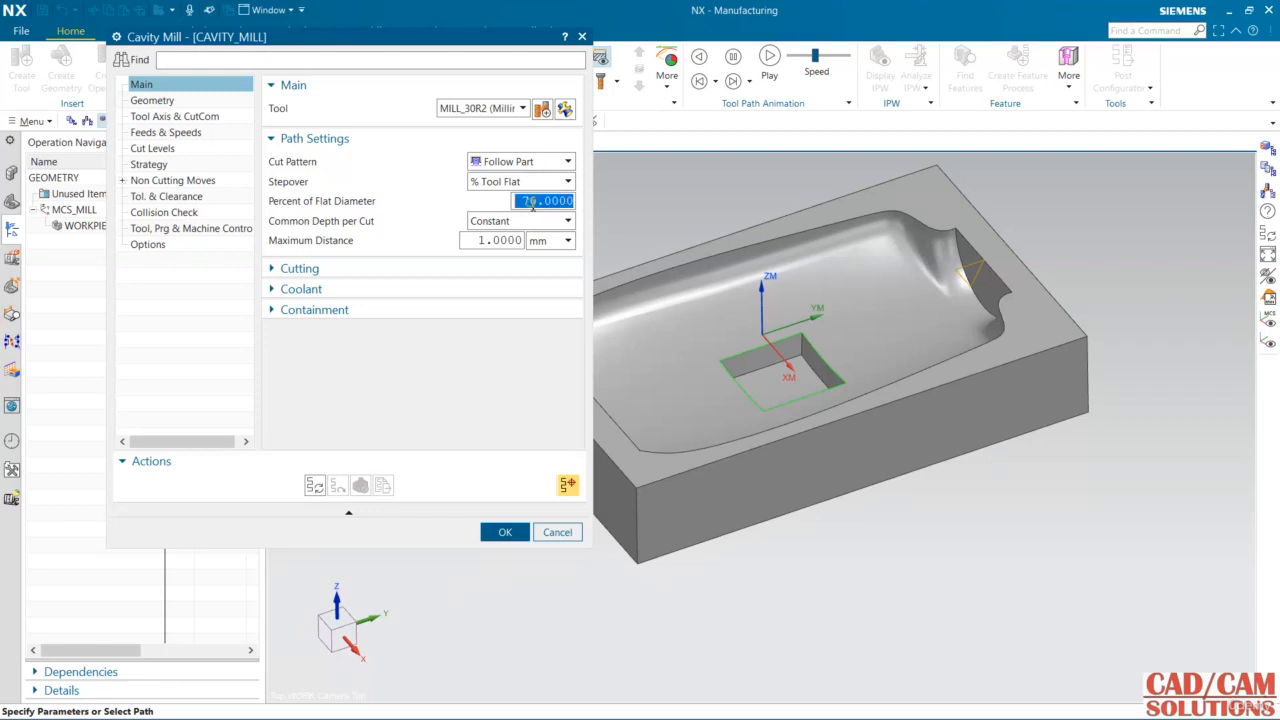
type("4")
double_click(495, 240)
type("6")
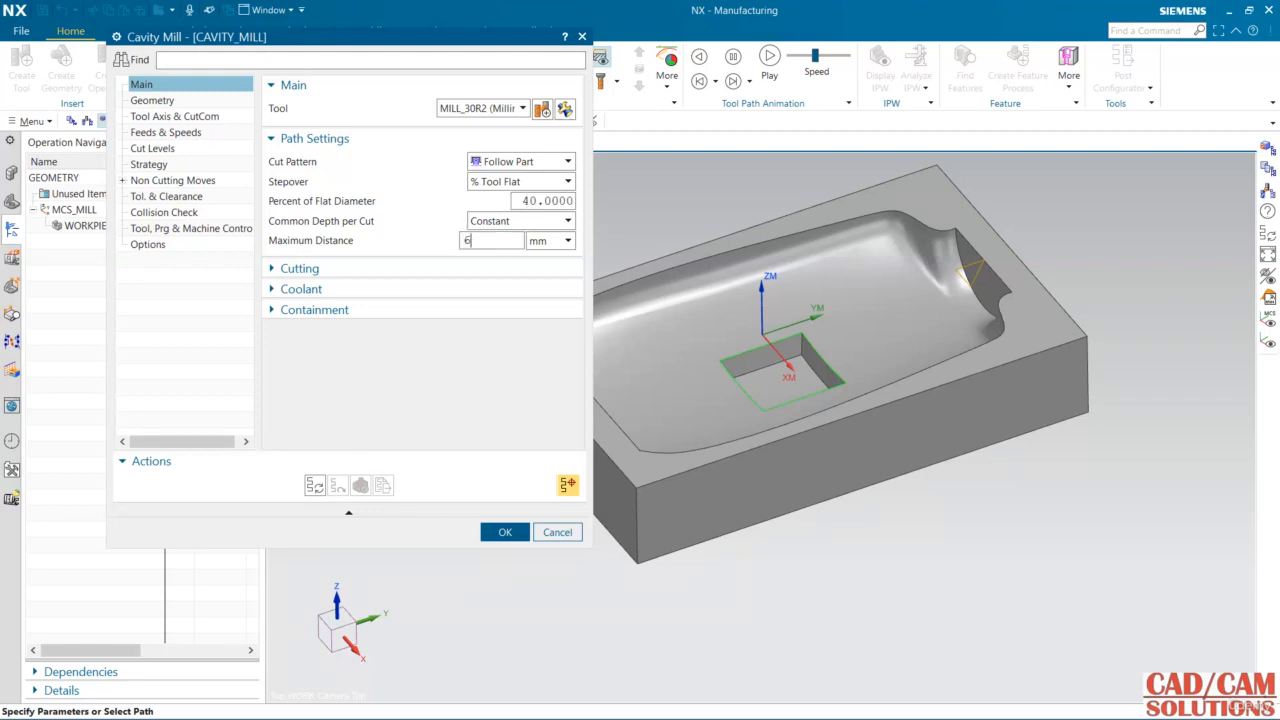
type(".0")
key("Return")
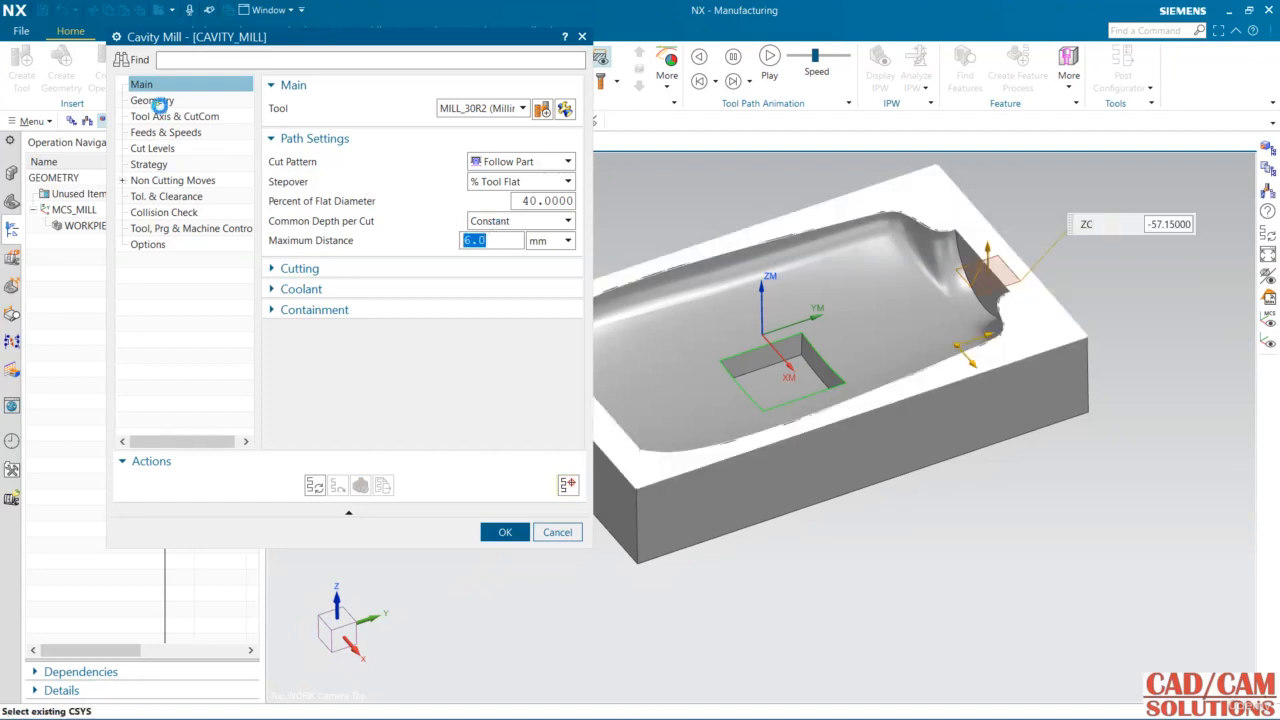
Check the operation's geometry, cut level and strategy settings, and generate the cavity mill tool path
left_click(156, 101)
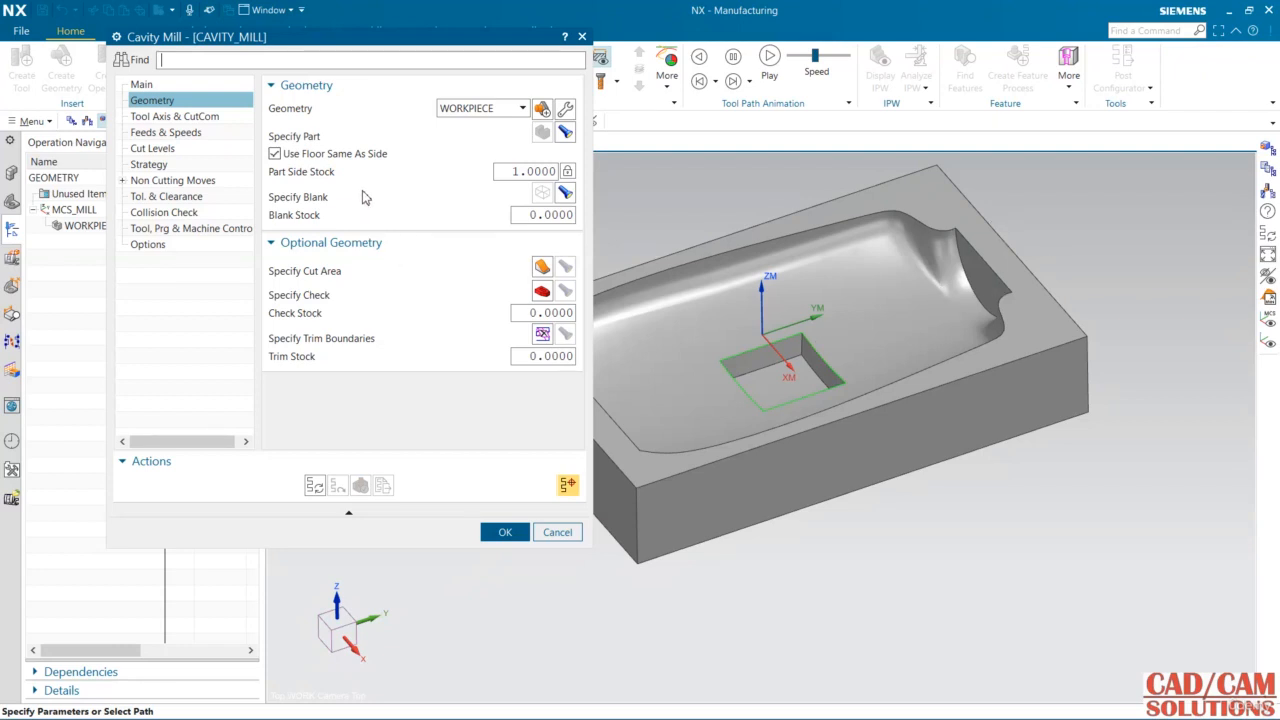
left_click(147, 149)
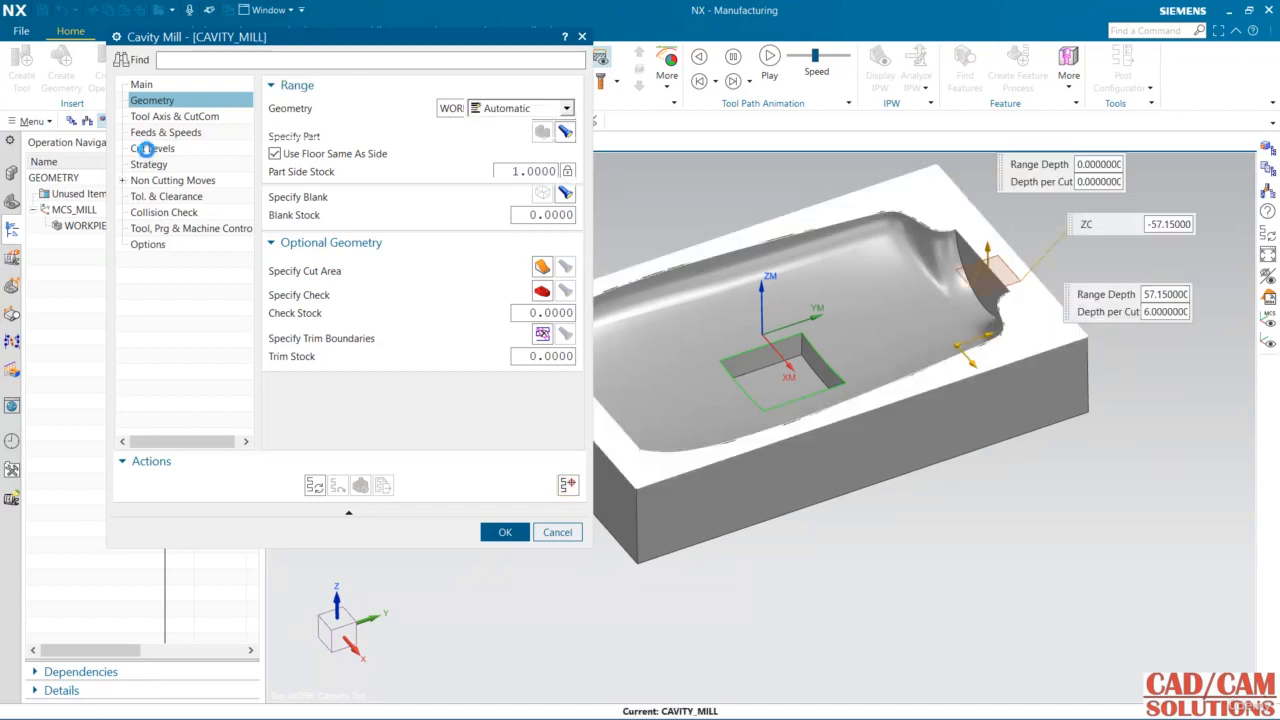
left_click(149, 166)
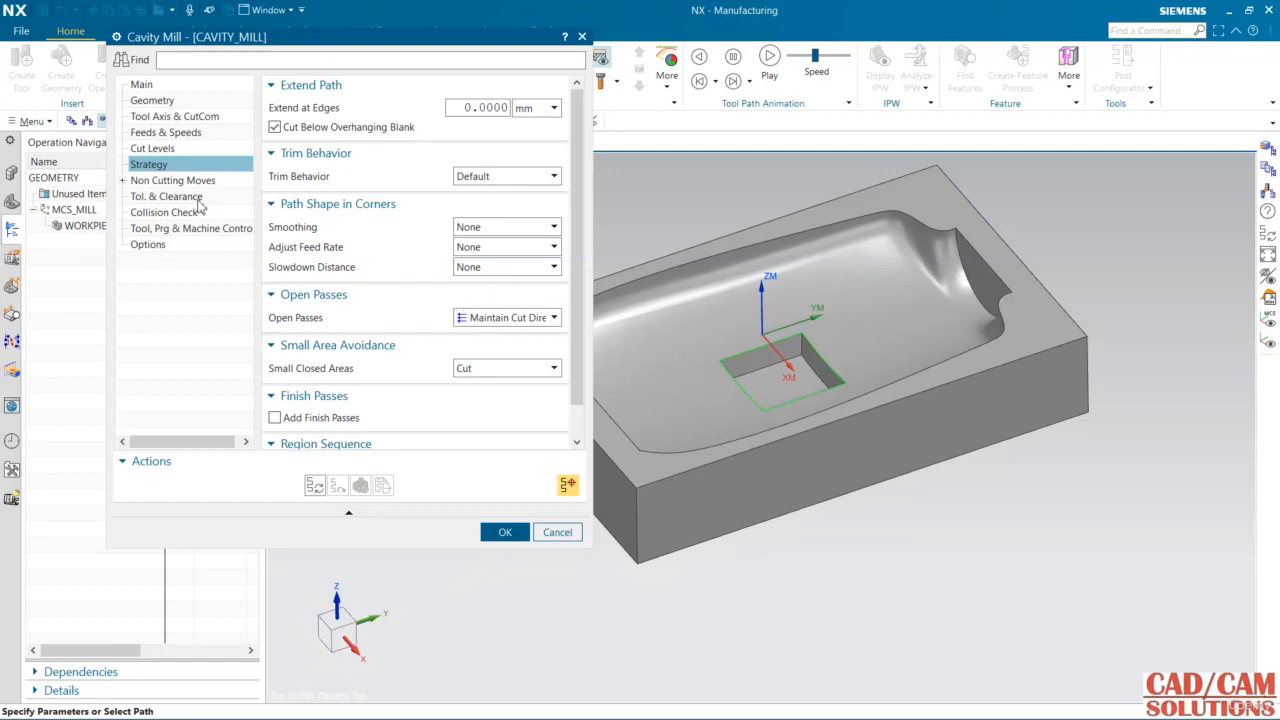
left_click(318, 487)
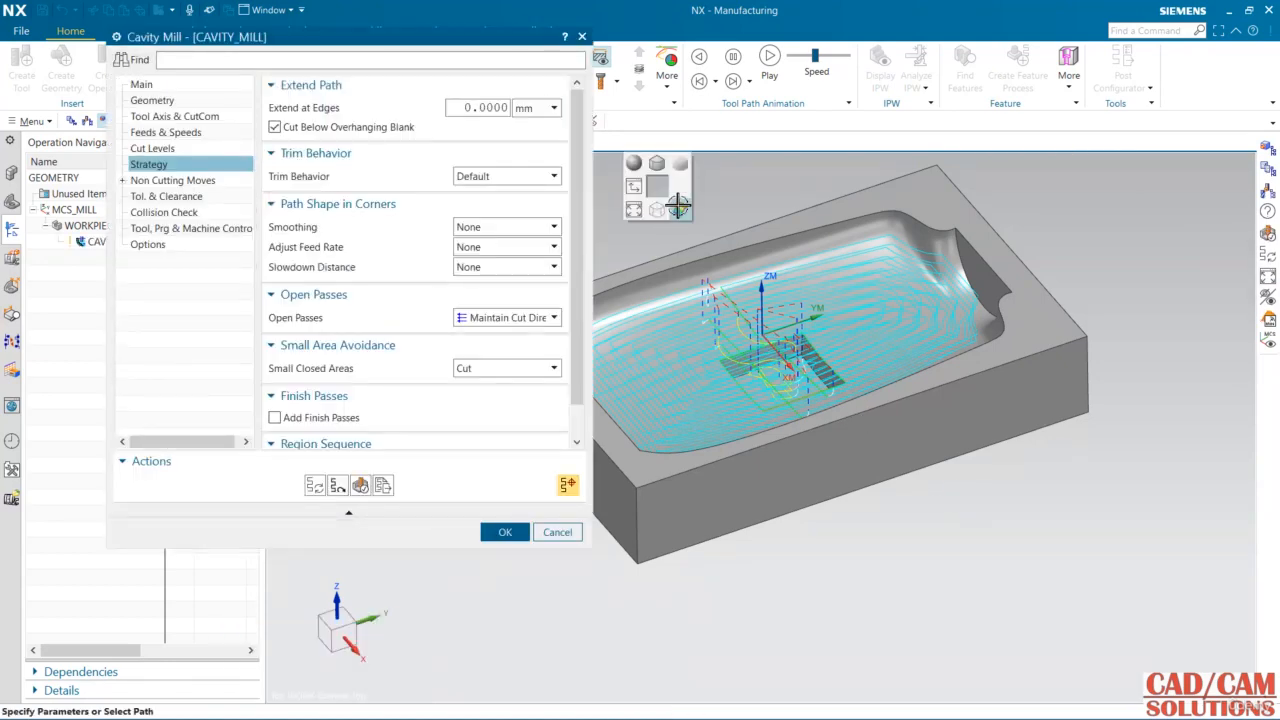
Inspect the tool path levels around the square pocket in a wireframe side view, and switch the graphics background to a dark one
middle_click_drag(951, 509, 923, 483)
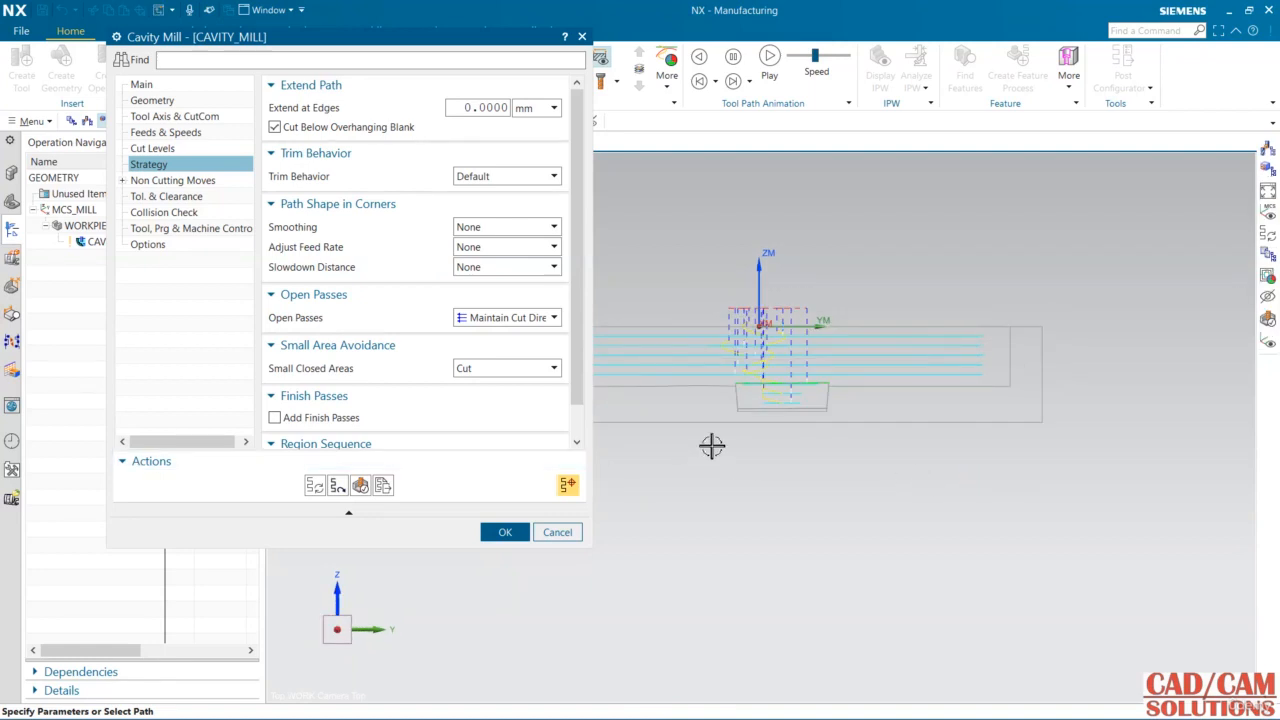
scroll(794, 391, "up", 2)
scroll(889, 354, "up", 2)
scroll(836, 404, "up", 2)
scroll(836, 410, "down", 1)
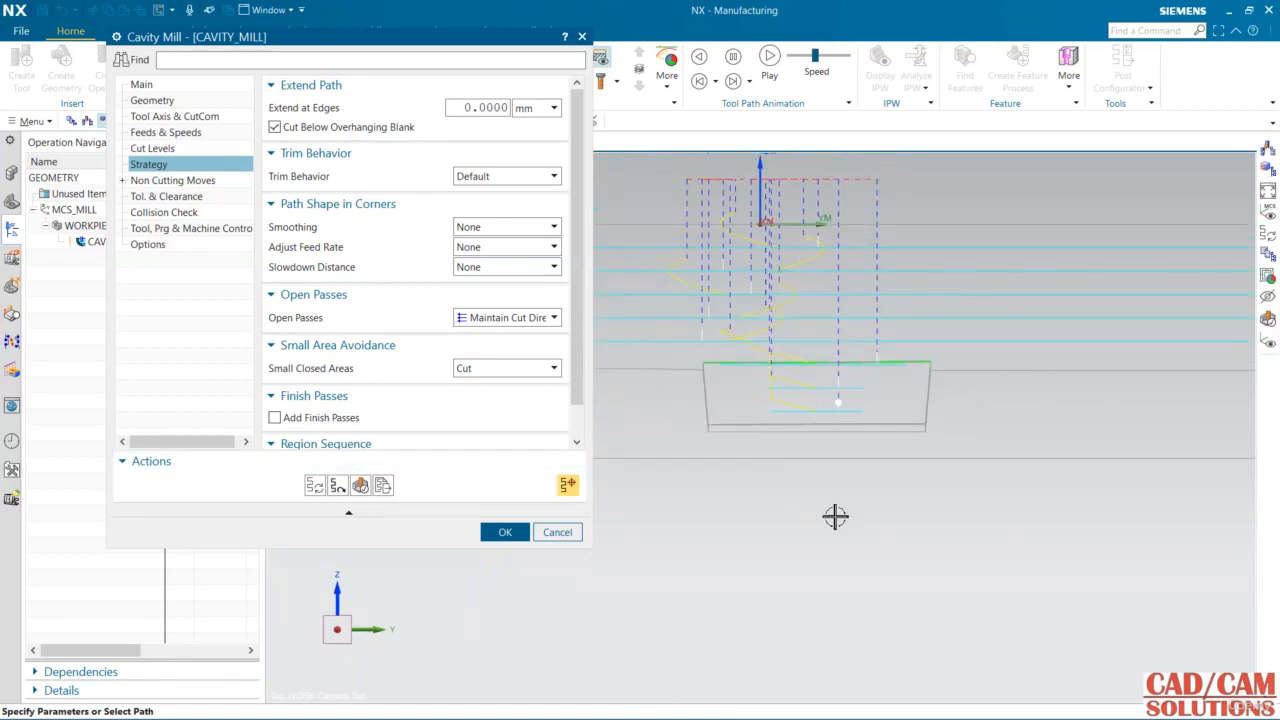
right_click(834, 517)
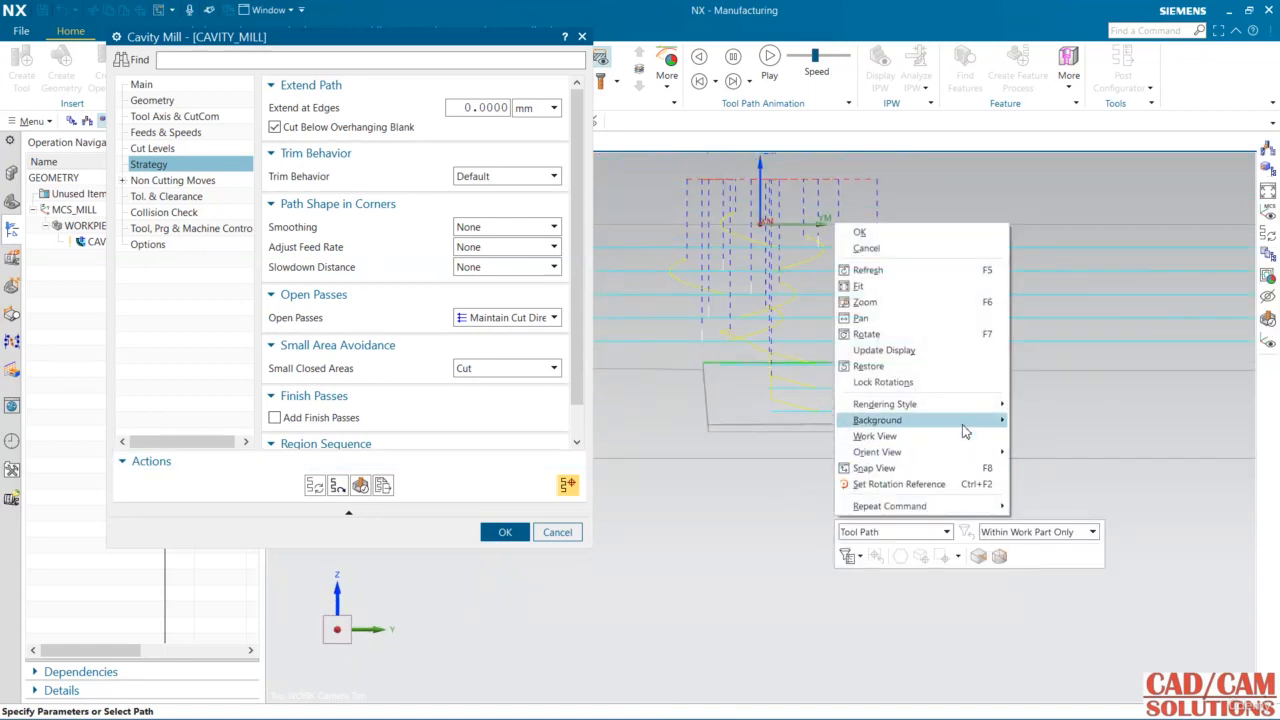
mouse_move(957, 421)
left_click(1040, 451)
scroll(789, 451, "down", 2)
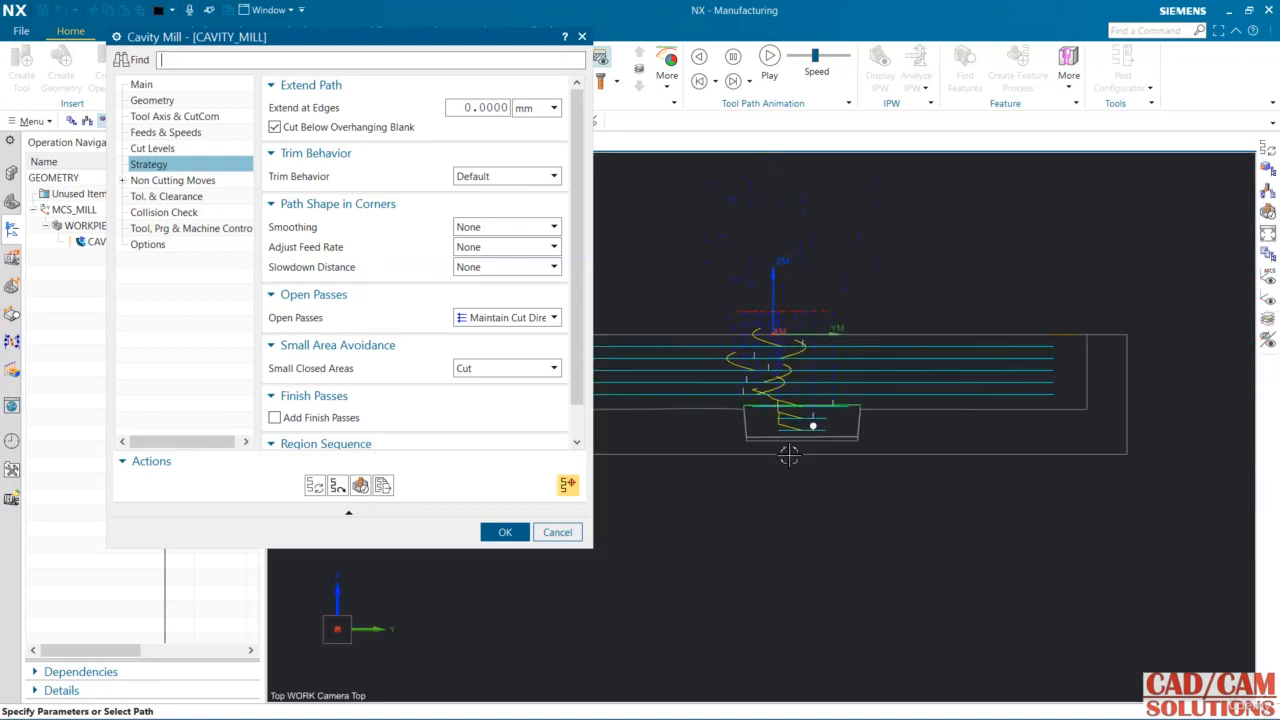
middle_click_drag(806, 426, 800, 528)
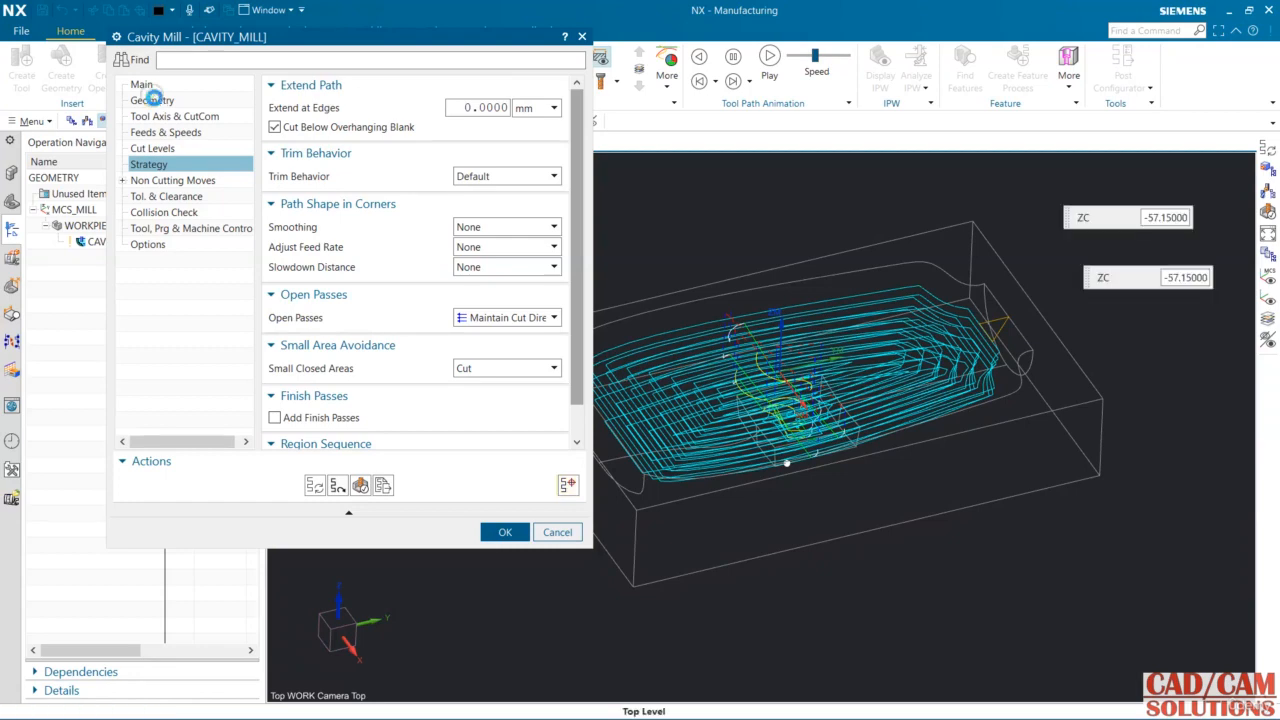
Specify a trim boundary for the cavity mill from the four upper edge curves of the square pocket, with the inside trimmed
left_click(155, 102)
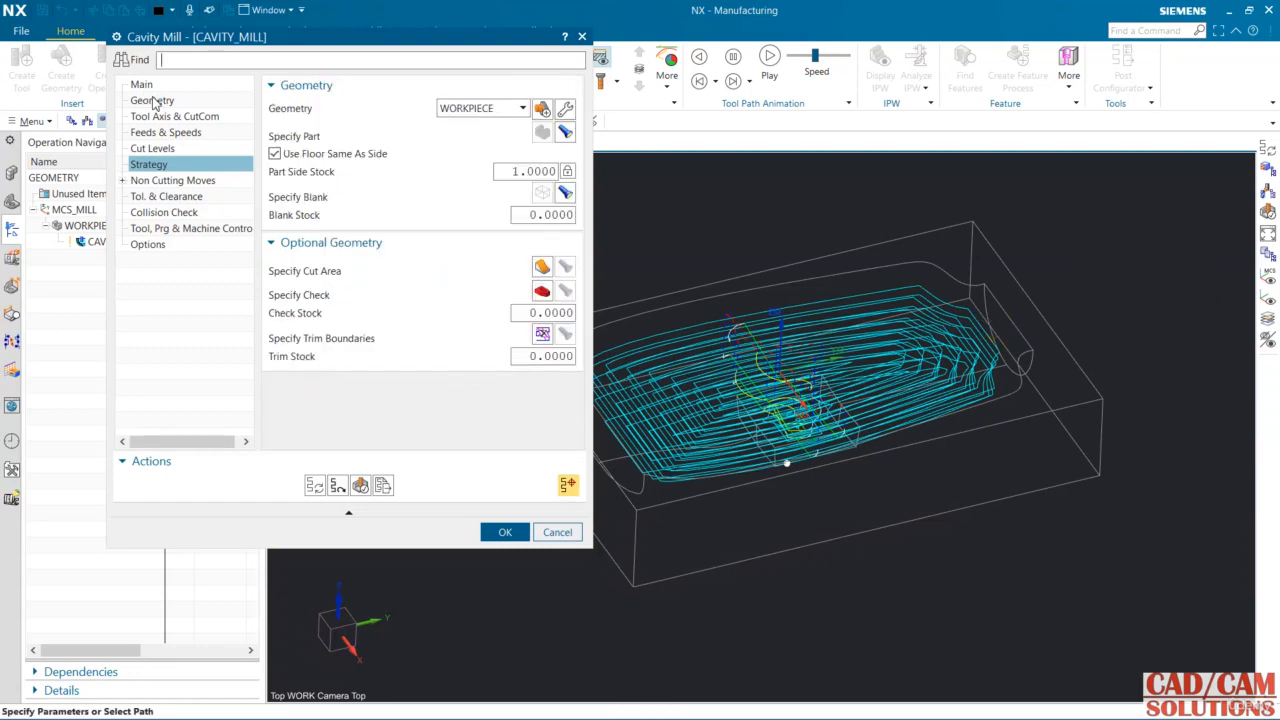
left_click(544, 336)
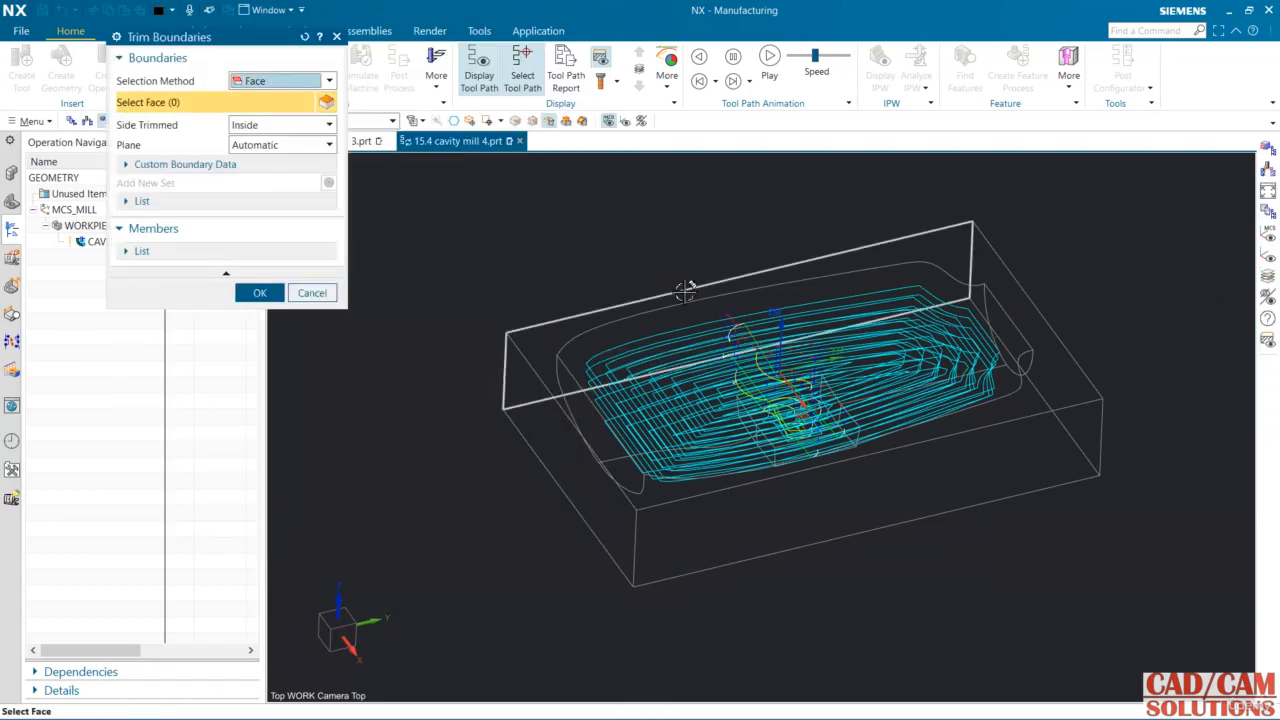
scroll(690, 295, "down", 2)
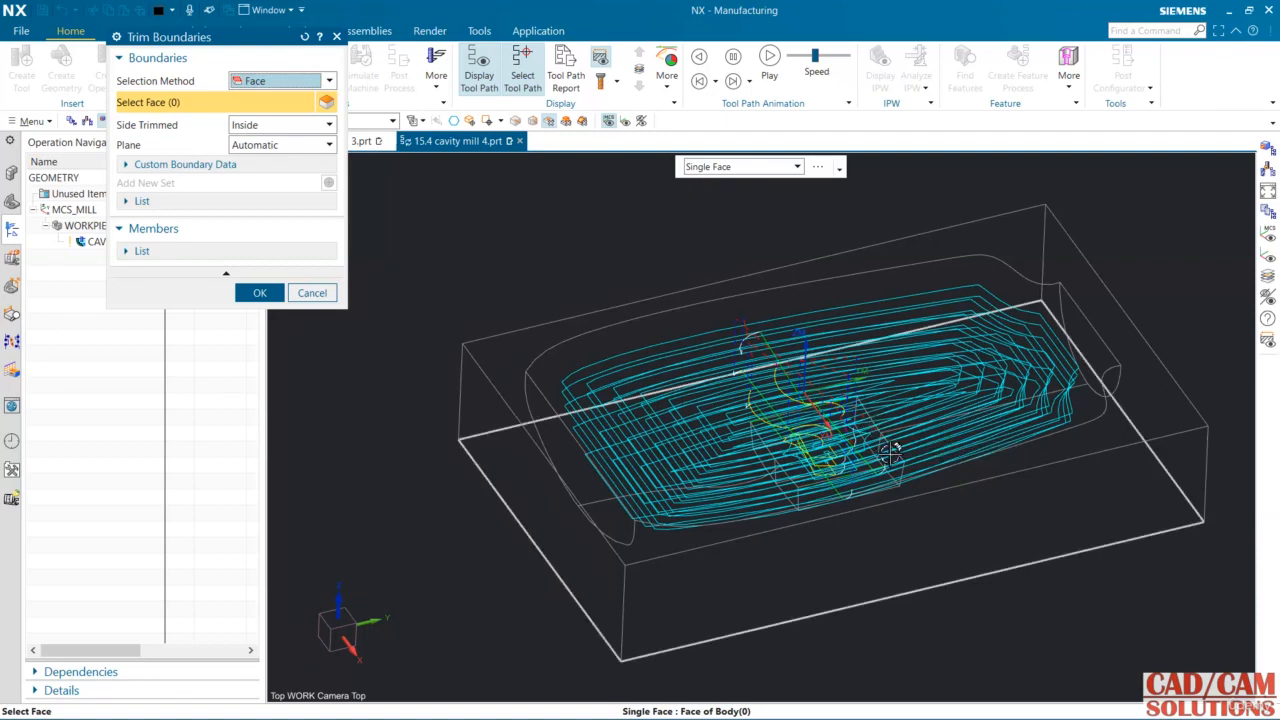
left_click(266, 84)
left_click(258, 96)
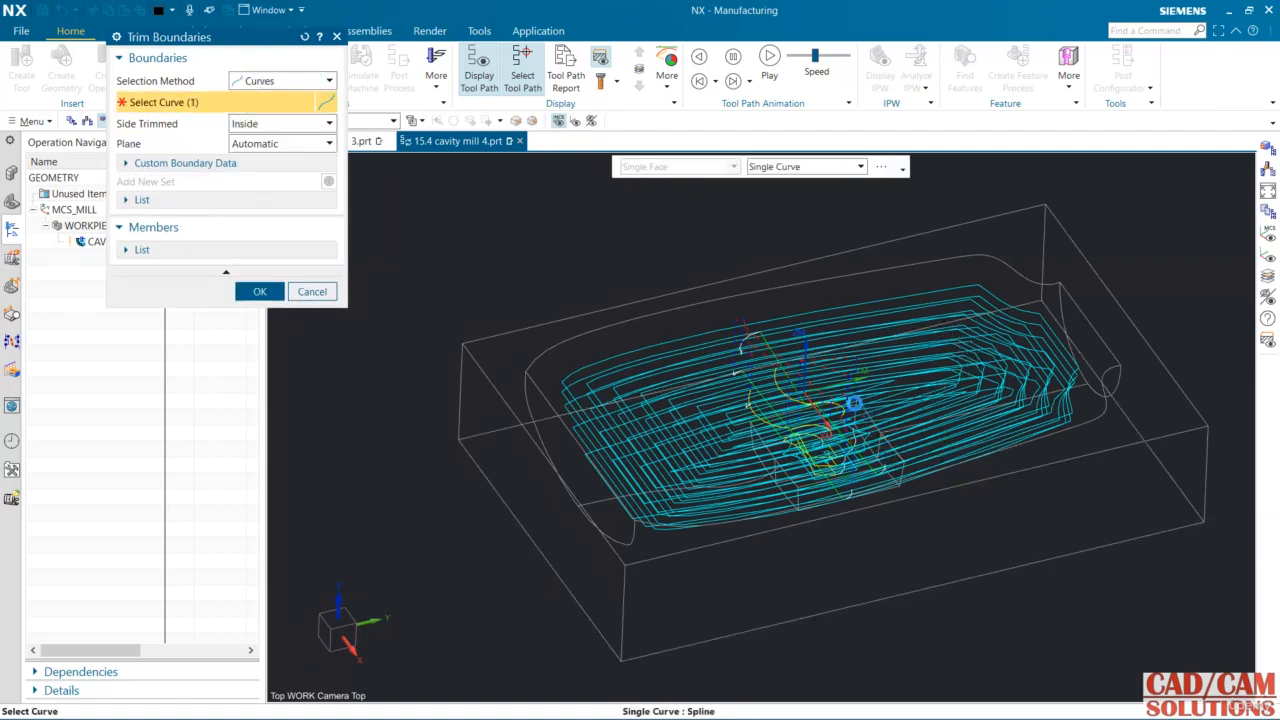
left_click(853, 397)
left_click(786, 445)
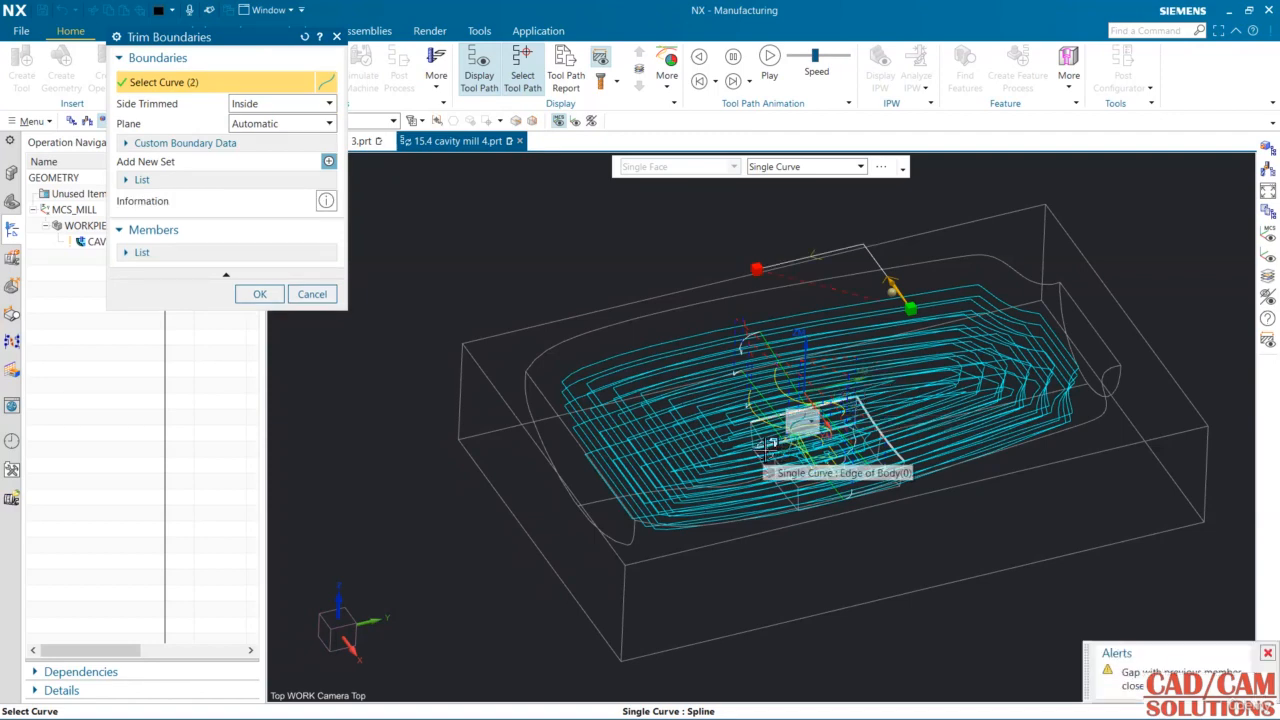
left_click(776, 461)
left_click(826, 480)
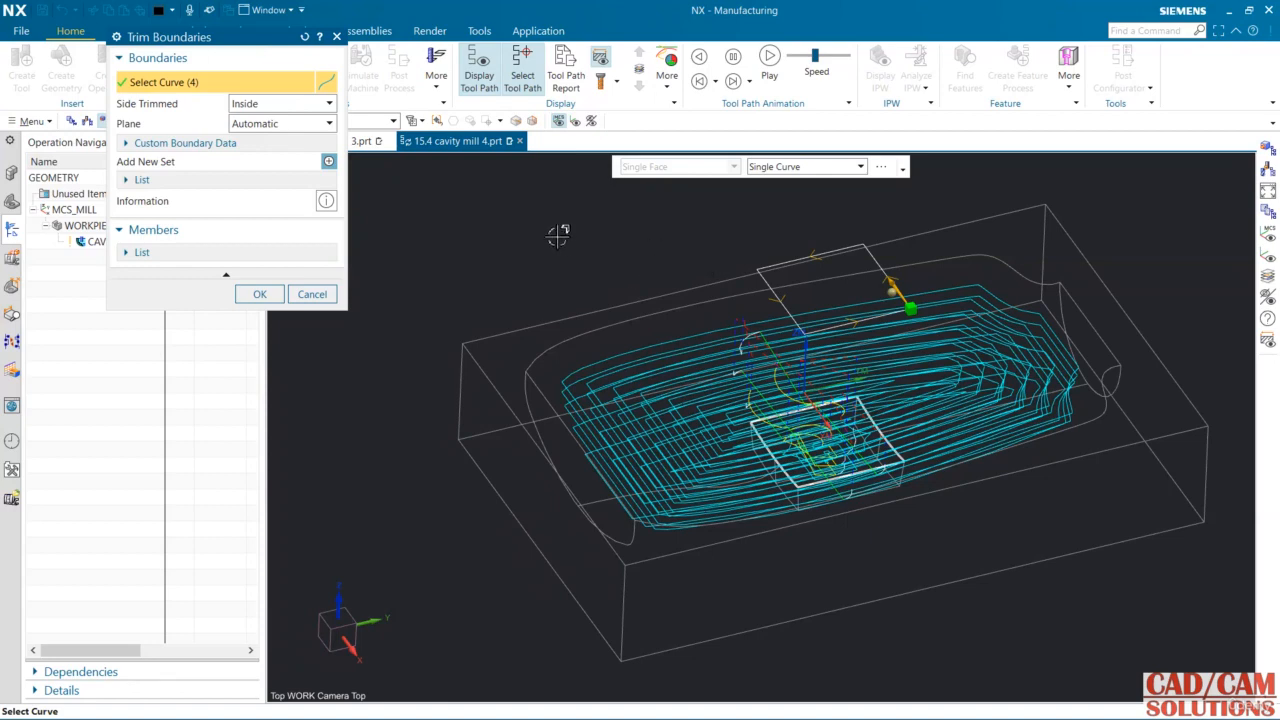
left_click(255, 293)
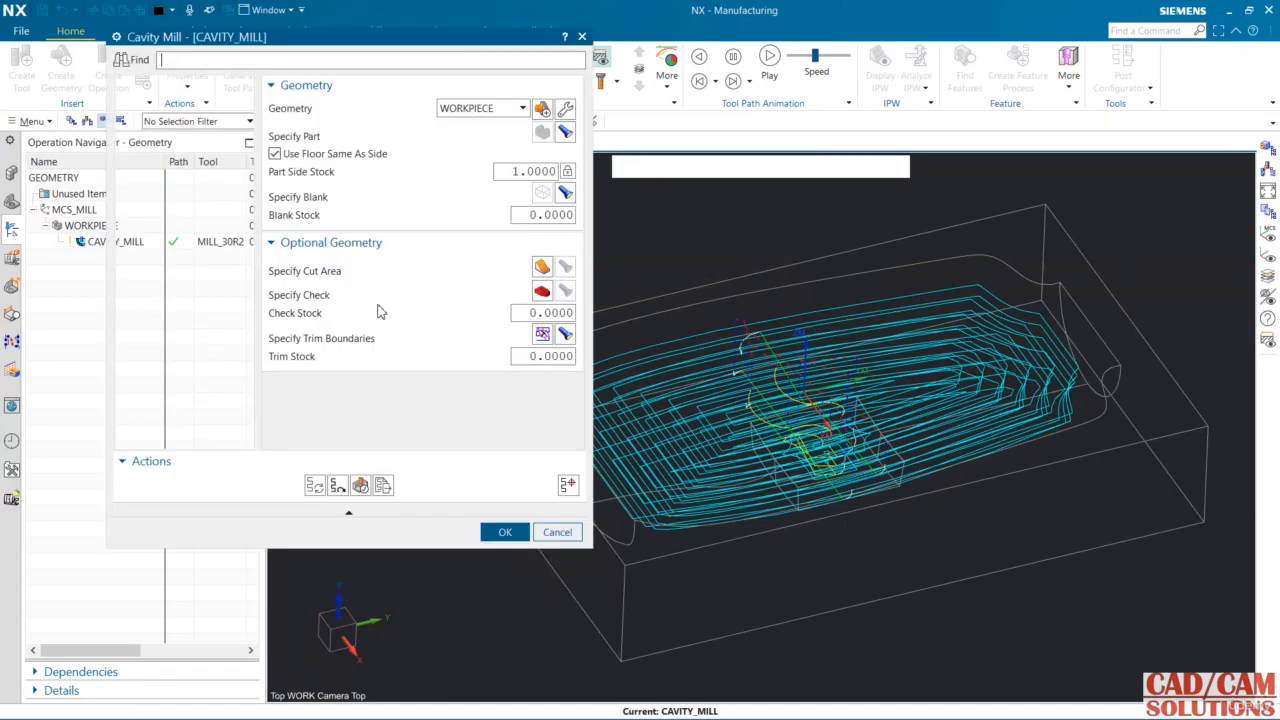
Regenerate the cavity mill tool path with the trim boundary and examine the cuts around the square pocket
left_click(315, 486)
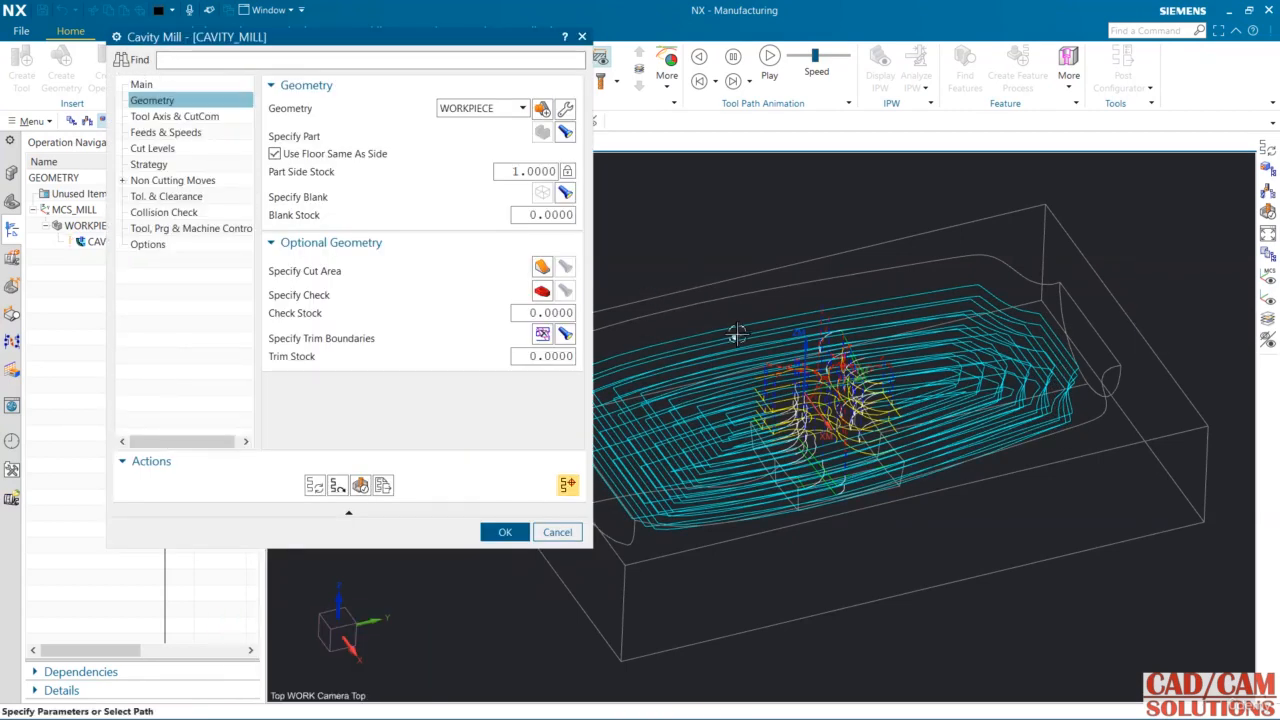
middle_click_drag(736, 334, 706, 289)
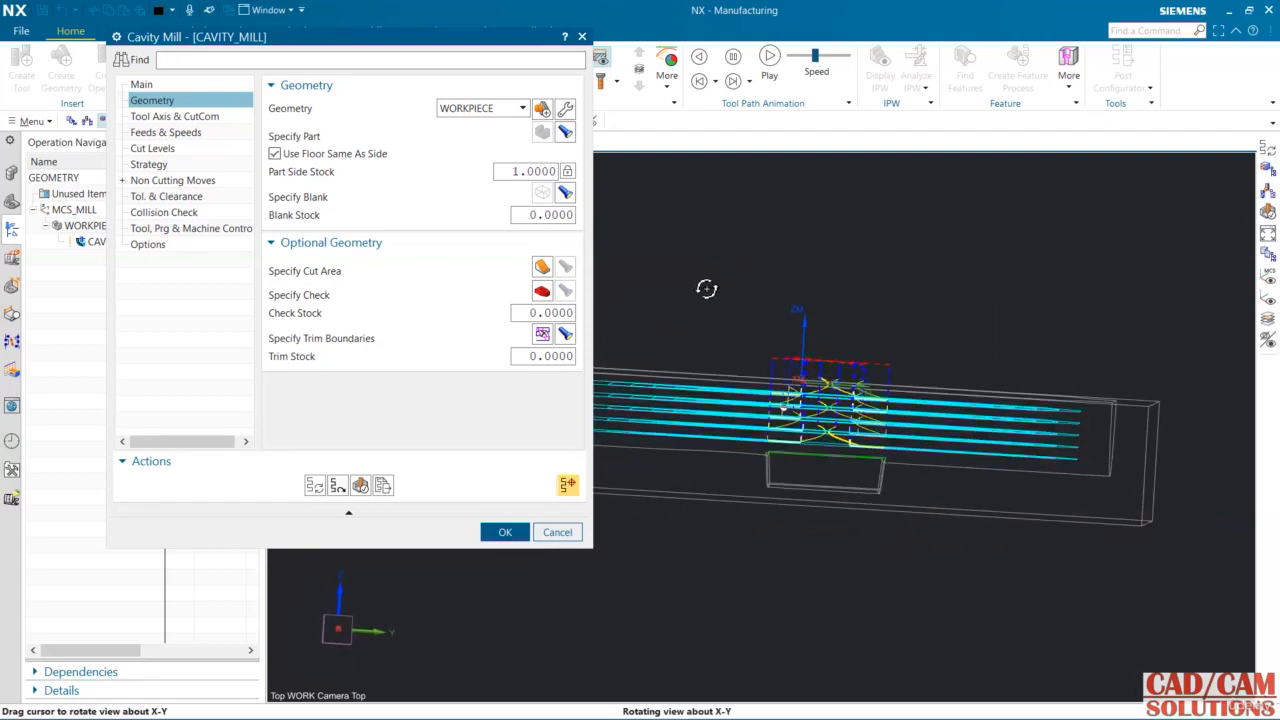
middle_click_drag(846, 308, 1045, 452)
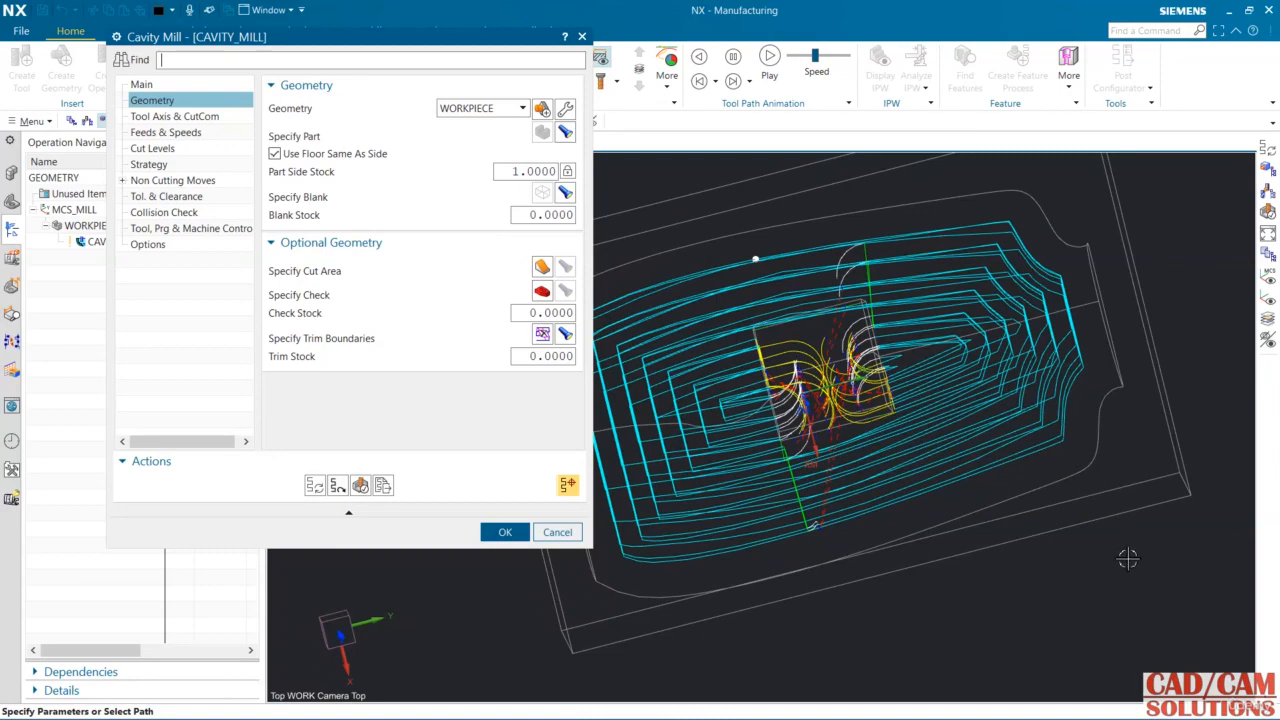
key("F8")
middle_click_drag(968, 478, 983, 400)
Verify the trimmed tool path by replaying the tool motion at animation speed 7
left_click(360, 485)
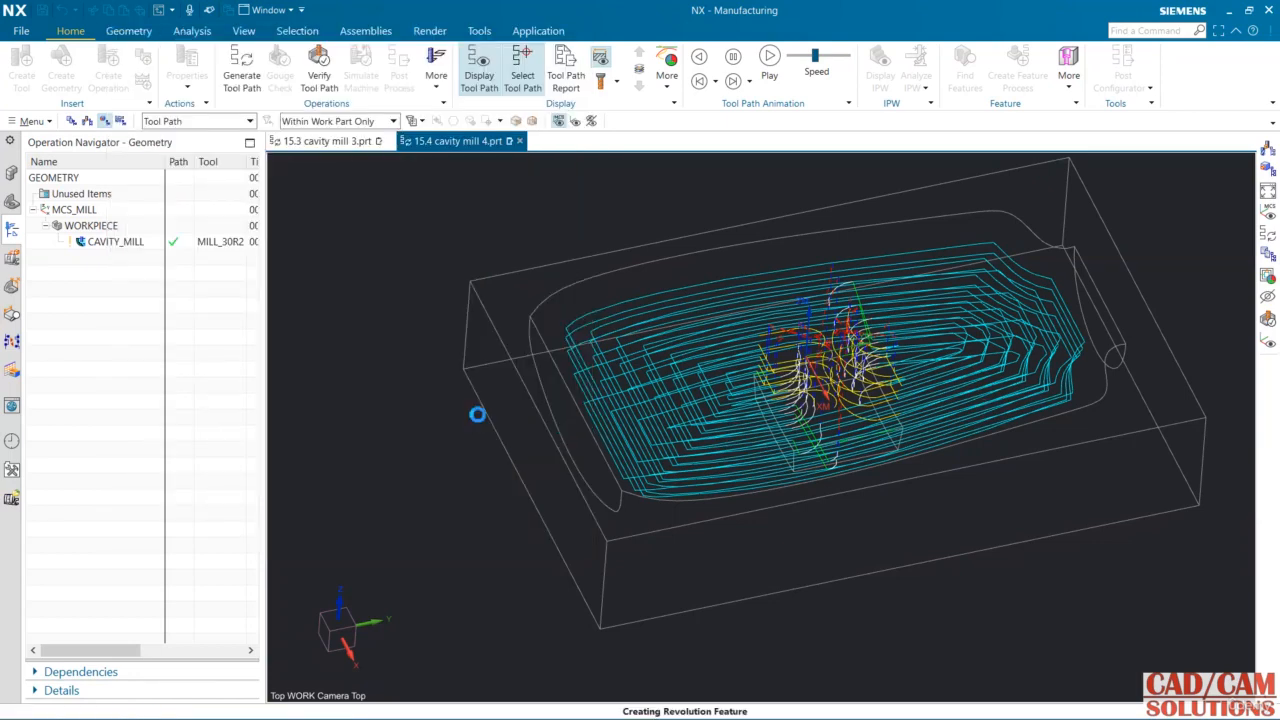
middle_click_drag(589, 404, 594, 377)
scroll(594, 377, "up", 1)
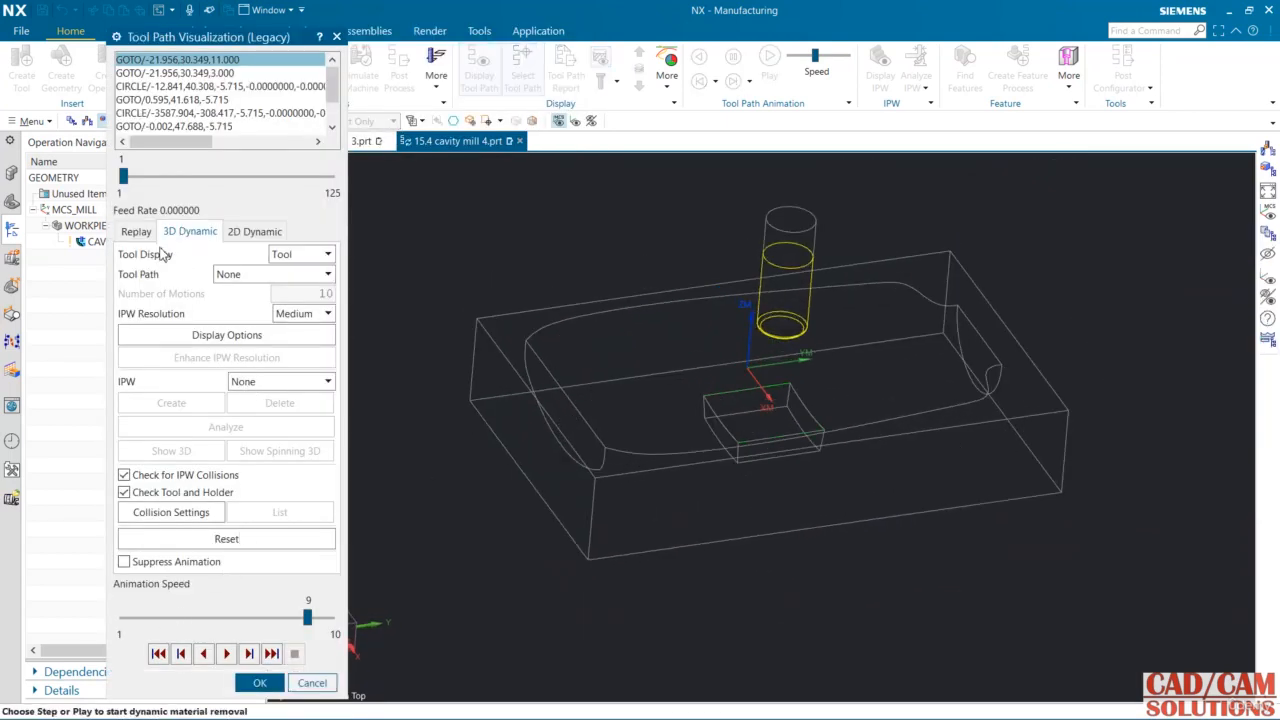
left_click(136, 231)
left_click(238, 617)
left_click(238, 617)
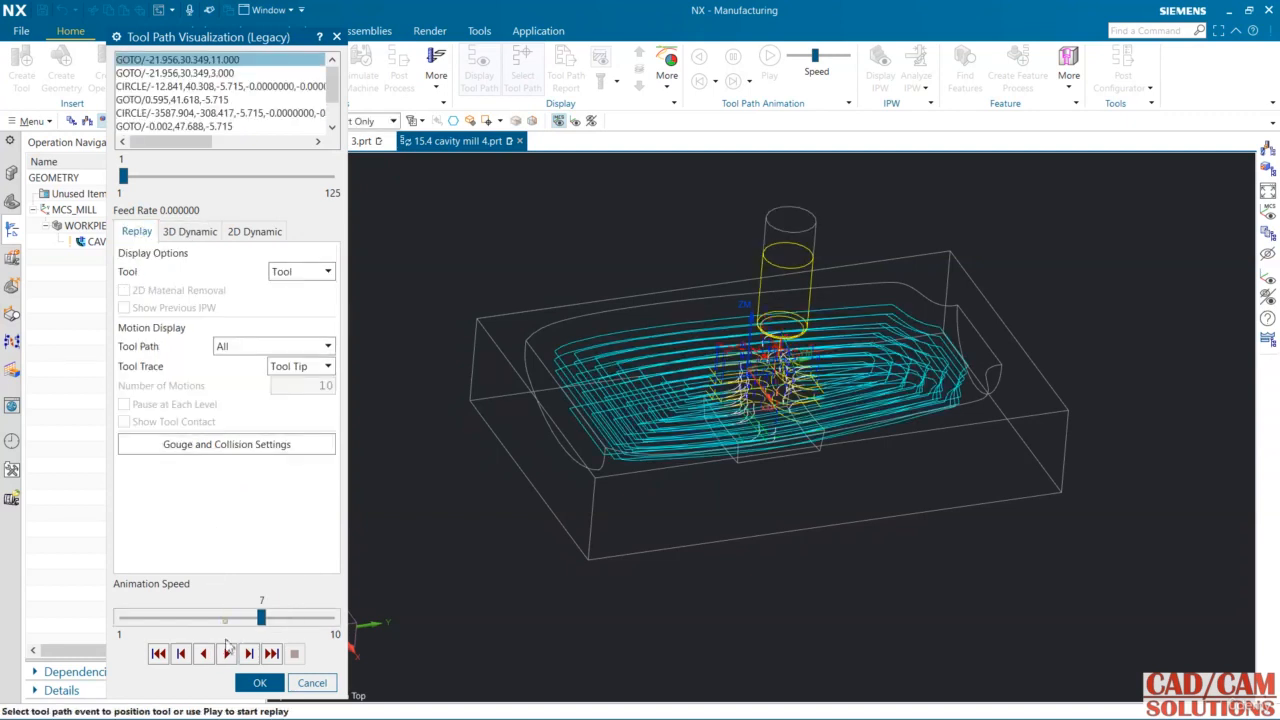
left_click(226, 653)
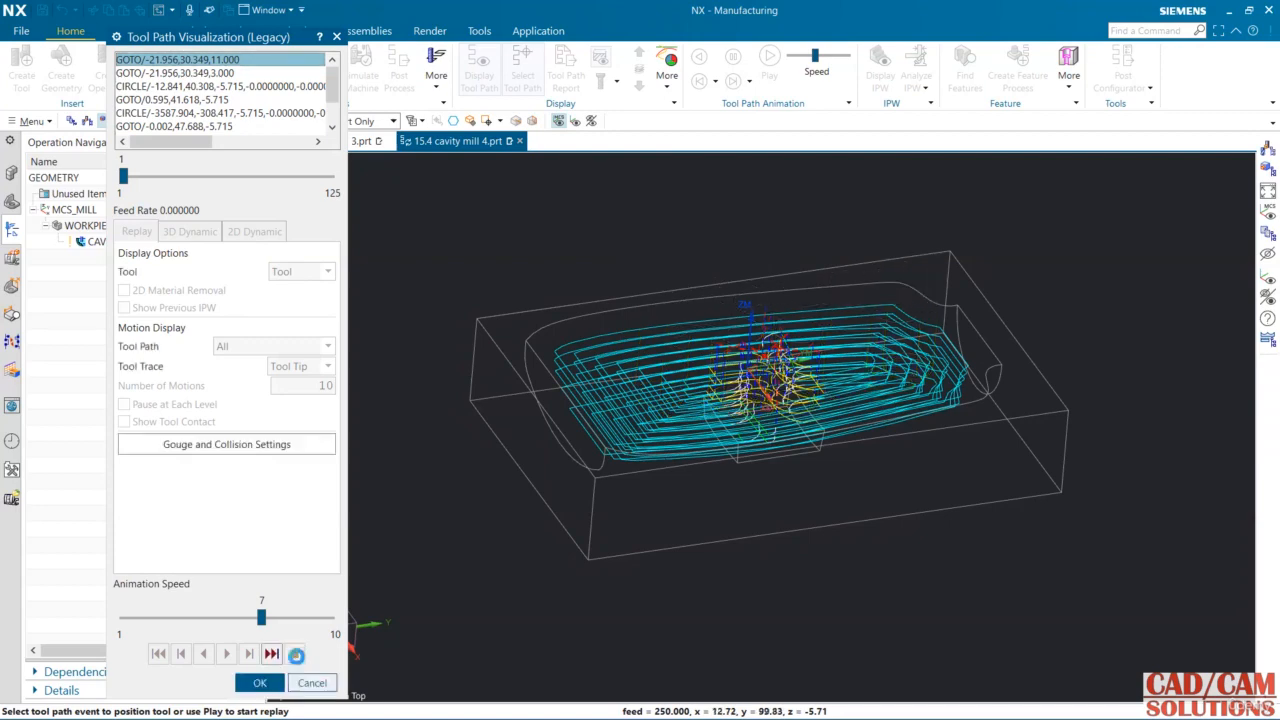
left_click(259, 682)
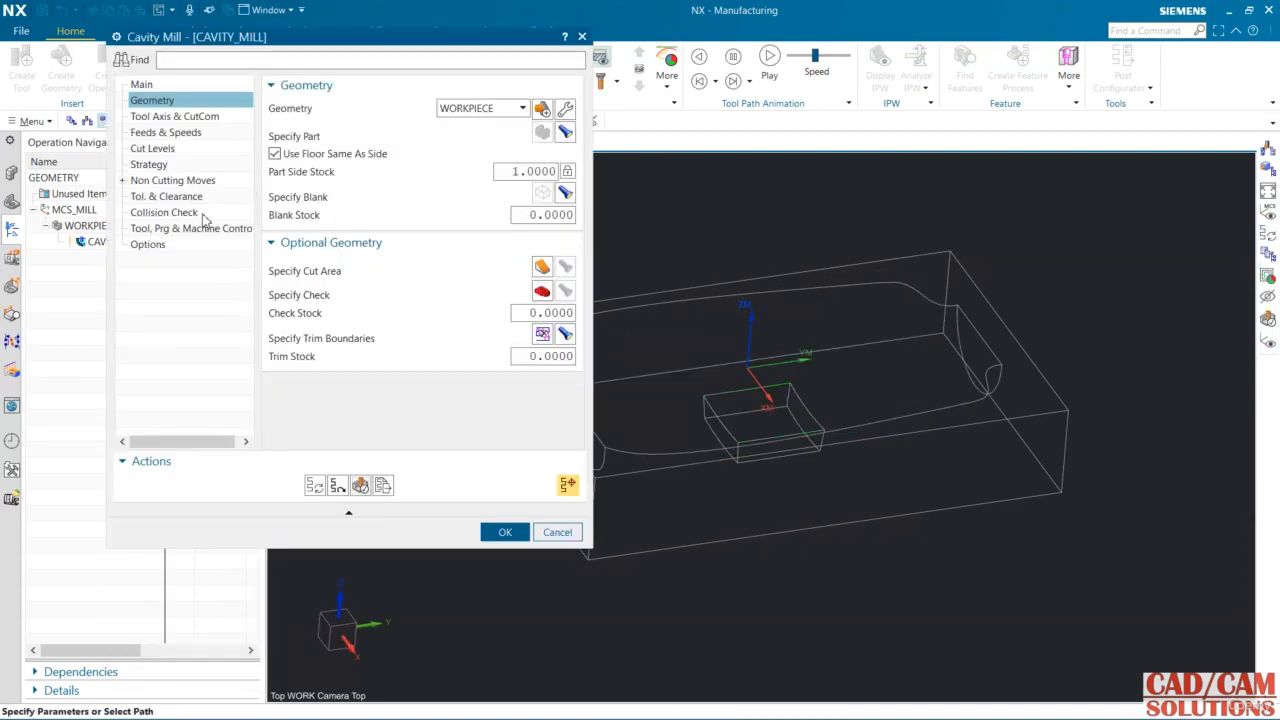
Set the cavity mill's trim behavior to NCM Trimmed and regenerate the tool path
left_click(166, 168)
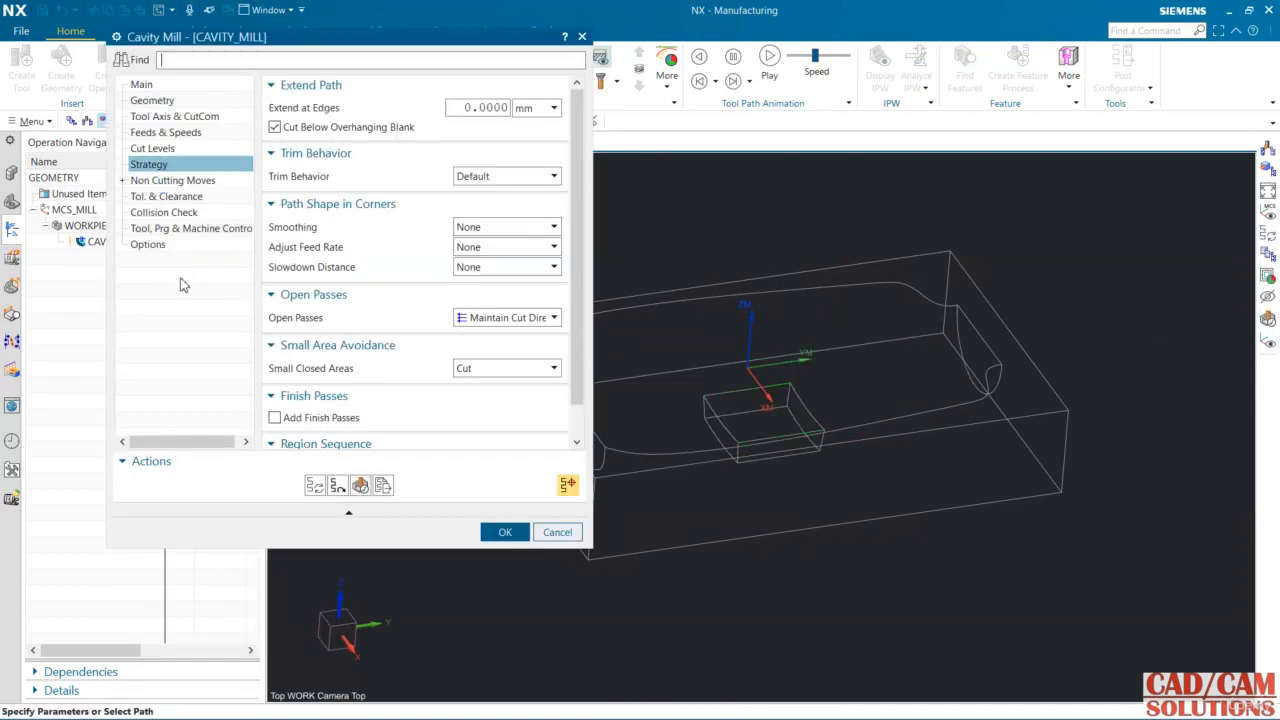
left_click(505, 177)
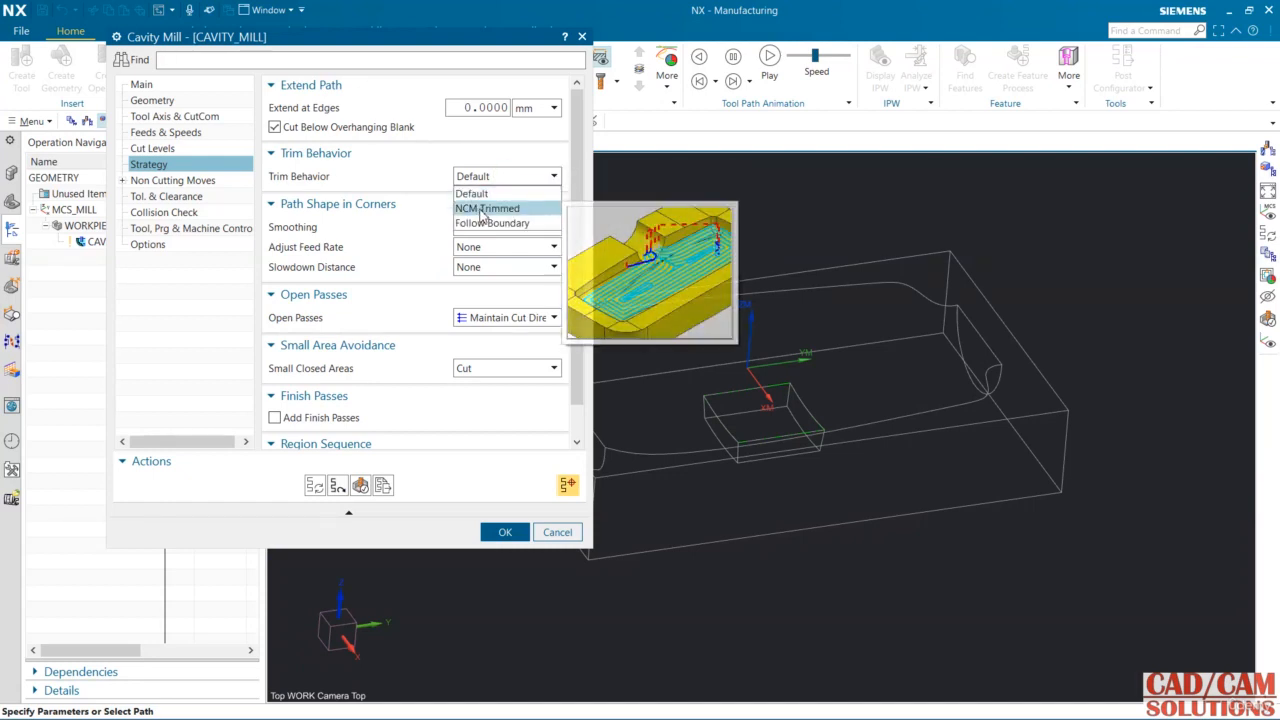
left_click(487, 209)
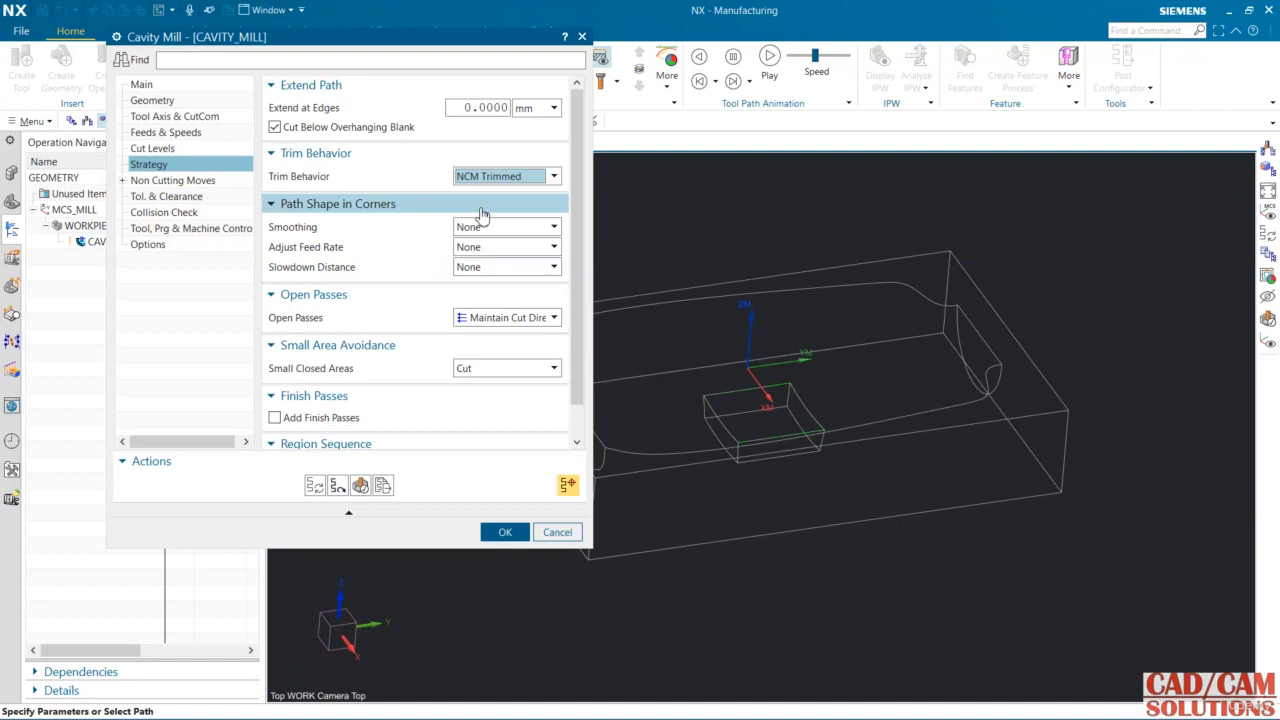
left_click(315, 487)
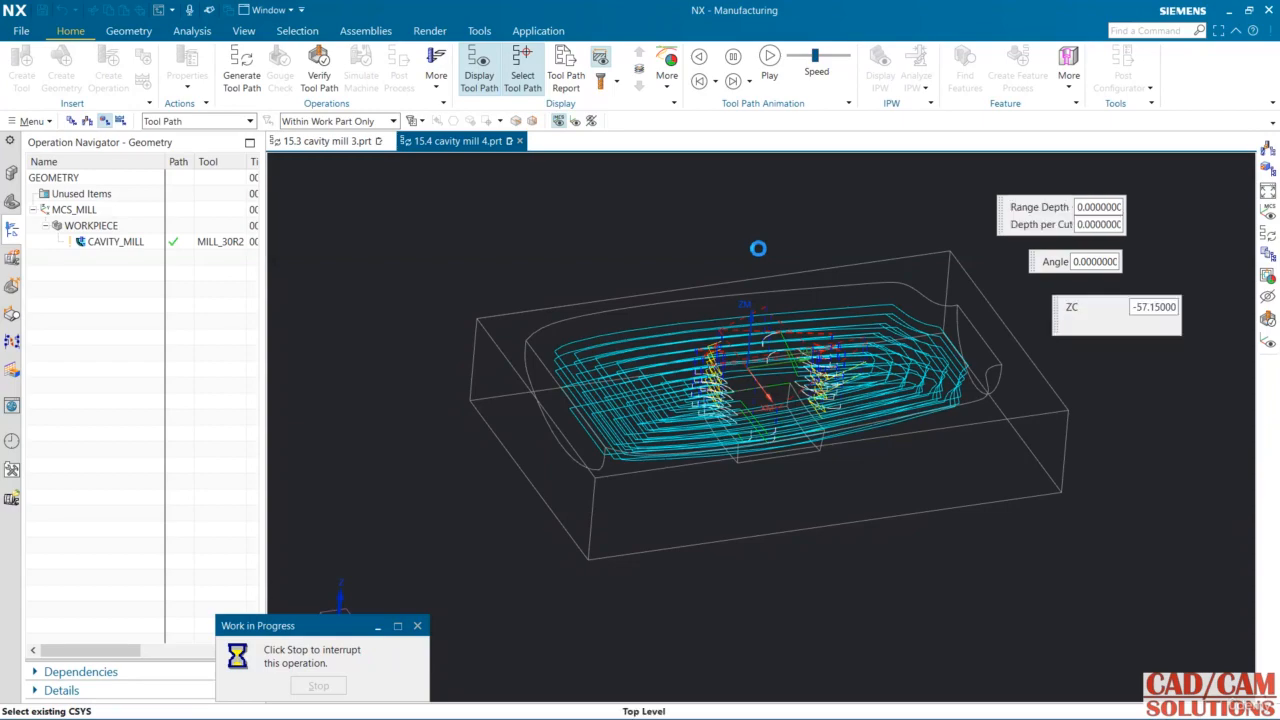
middle_click_drag(750, 249, 705, 245)
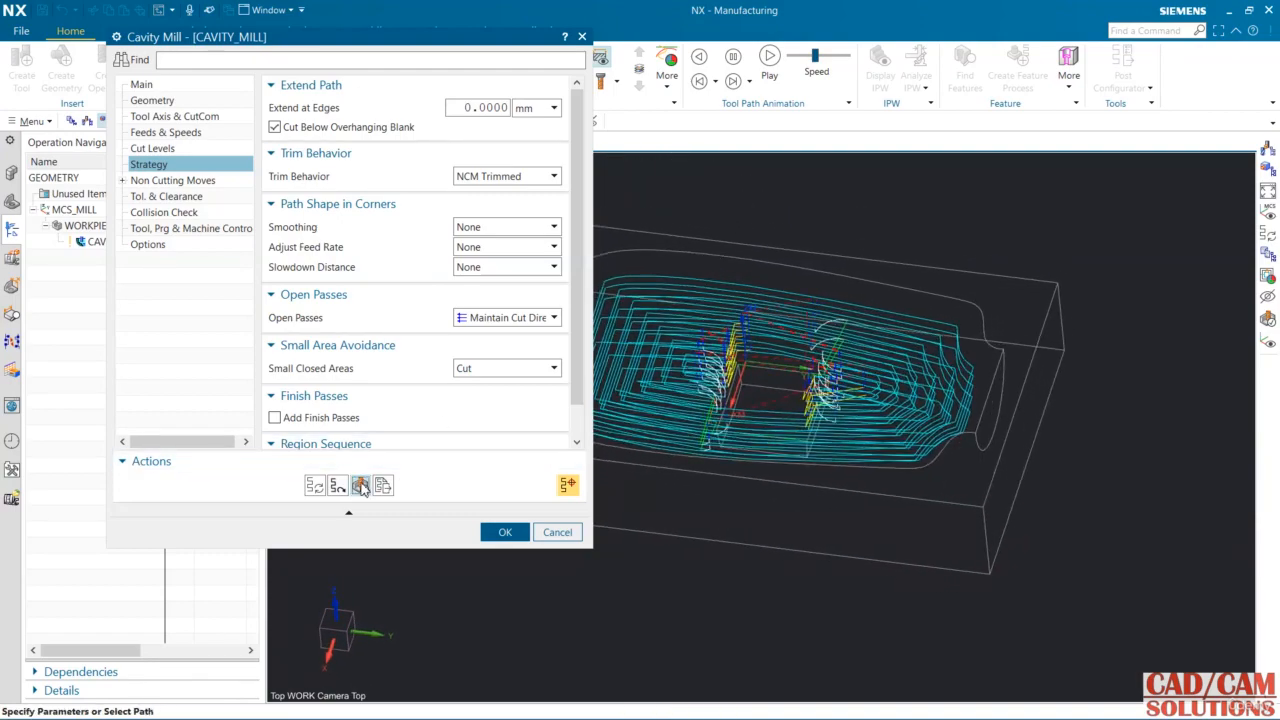
Simulate the NCM Trimmed path's material removal in 3D Dynamic at animation speed 9 with the part shaded, and examine the square pocket area
left_click(360, 486)
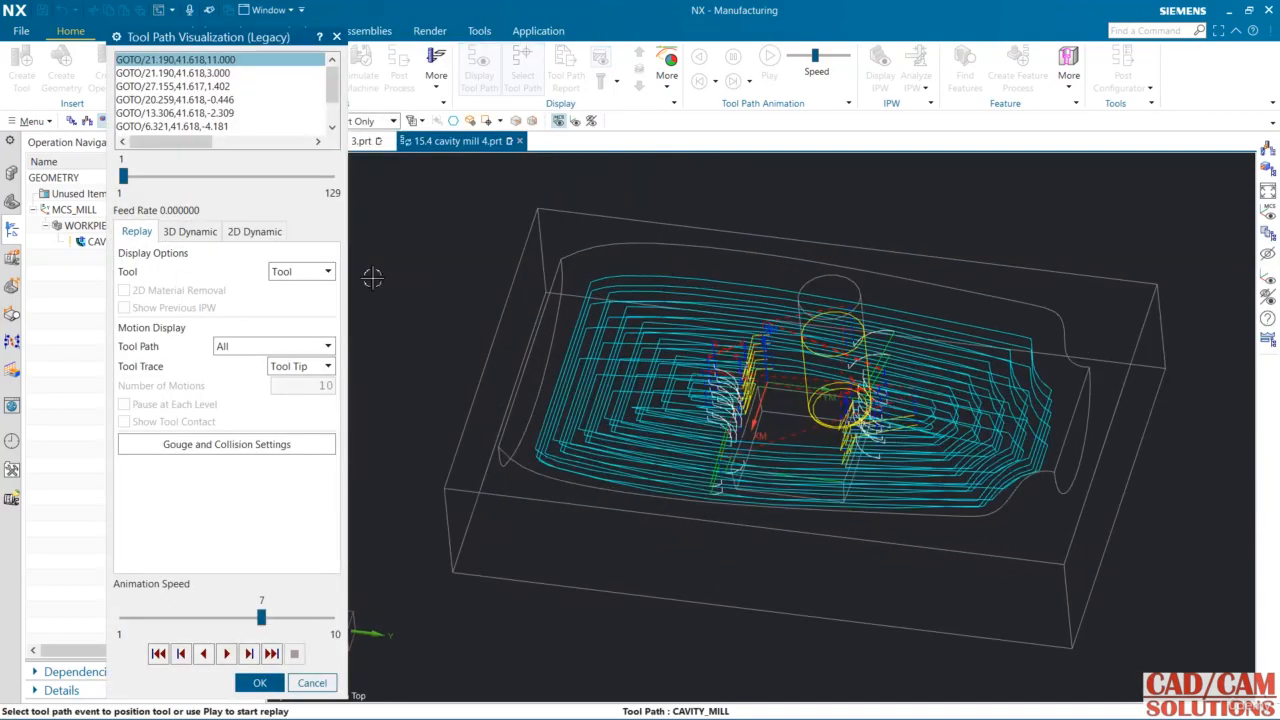
right_click_drag(385, 274, 387, 247)
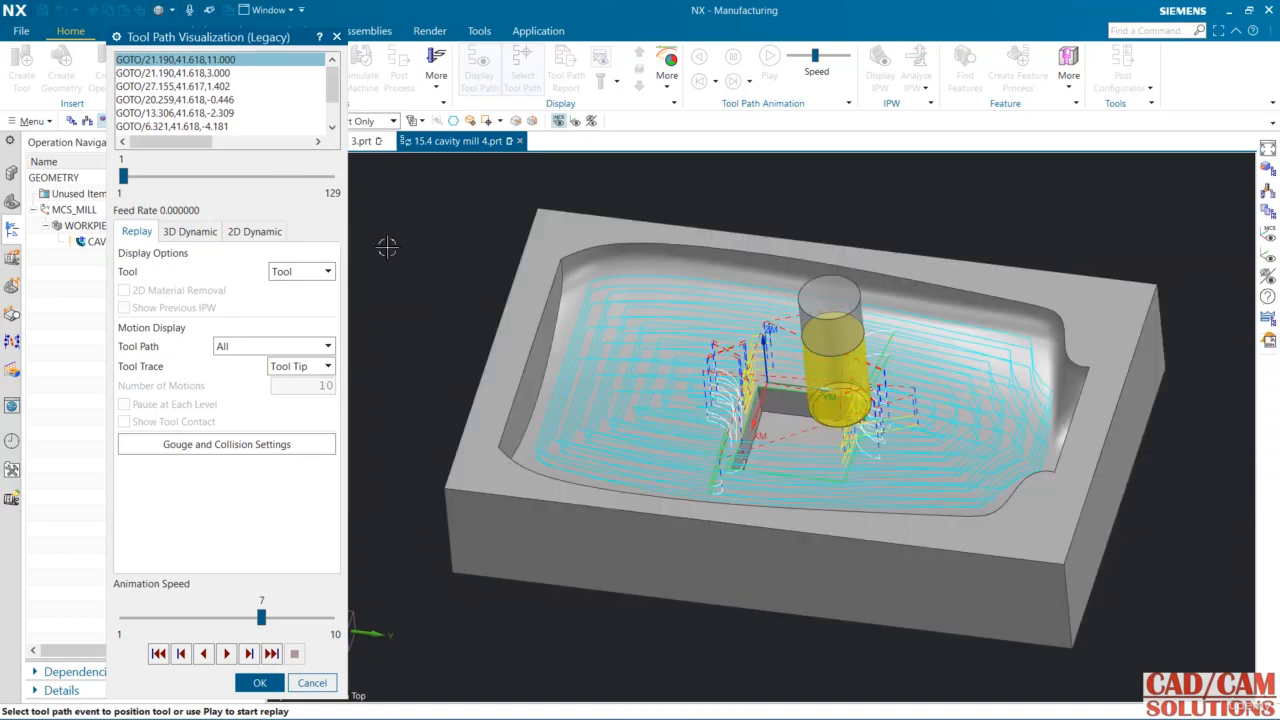
left_click(190, 231)
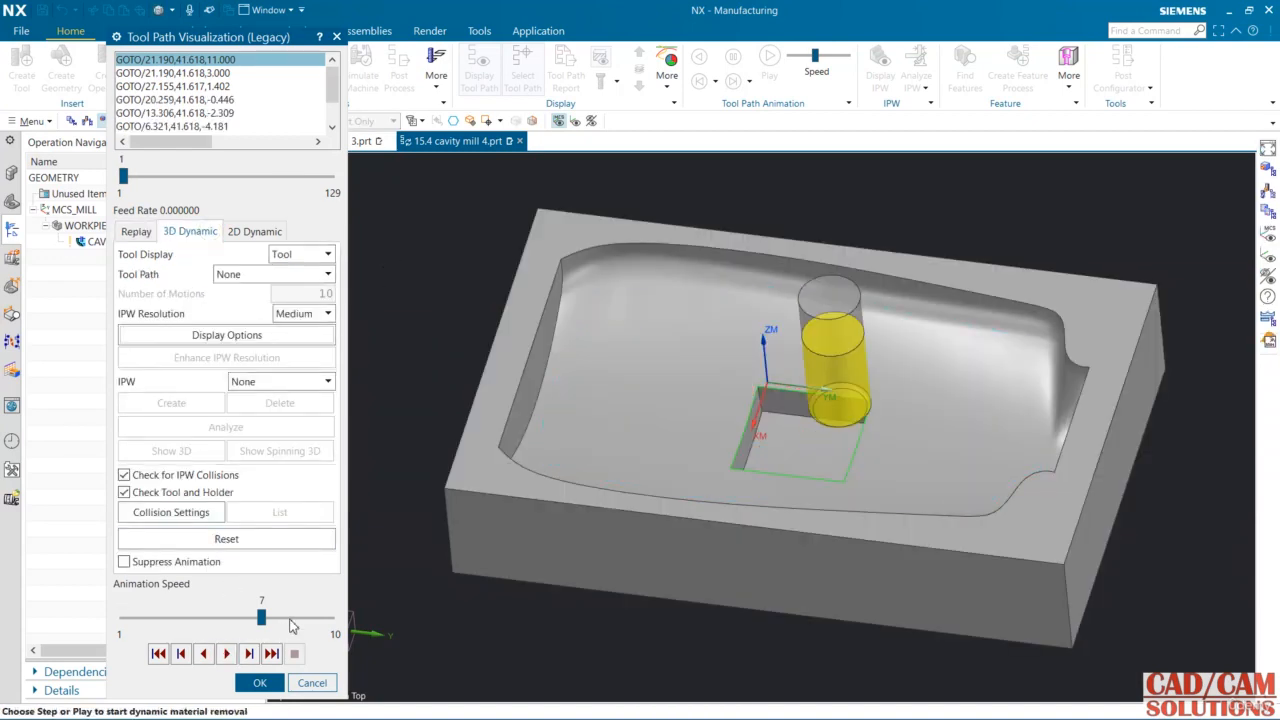
left_click_drag(291, 621, 309, 620)
left_click(227, 653)
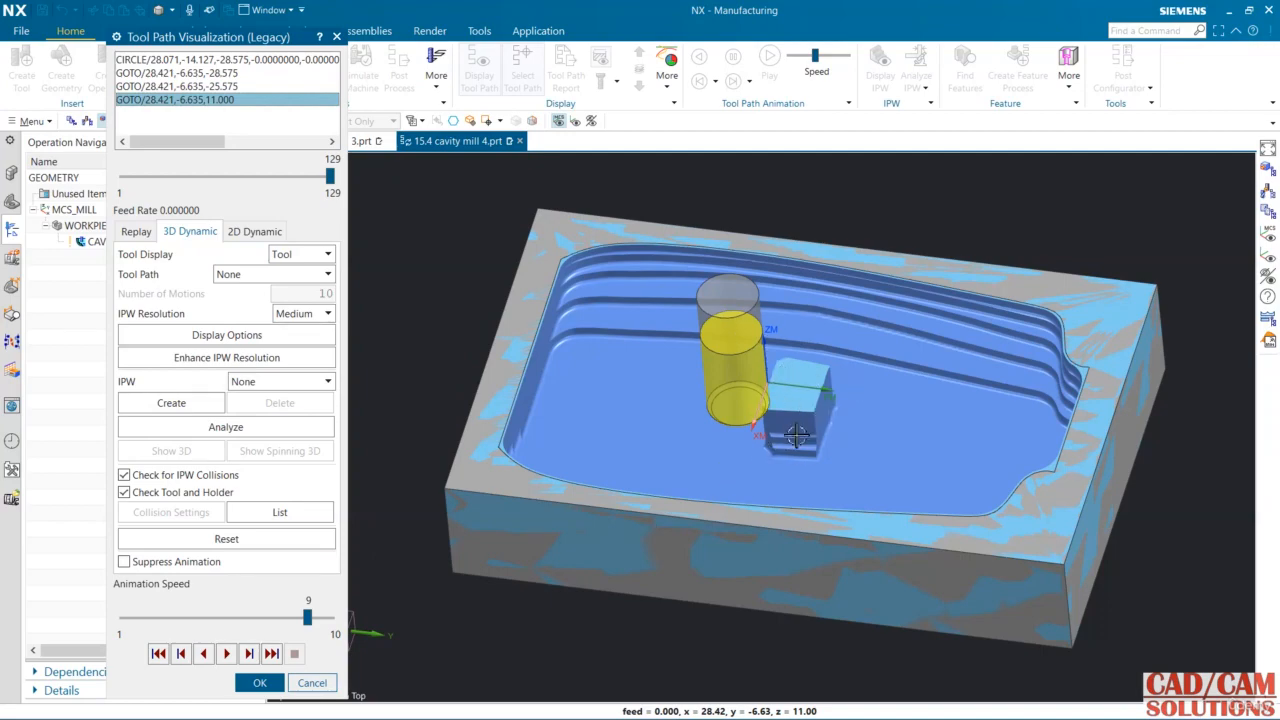
mouse_move(886, 432)
middle_mouse_down()
mouse_move(834, 463)
mouse_move(849, 503)
mouse_move(854, 451)
mouse_move(779, 425)
mouse_move(857, 420)
mouse_move(900, 457)
mouse_move(882, 489)
mouse_move(872, 452)
middle_mouse_up()
left_click(276, 686)
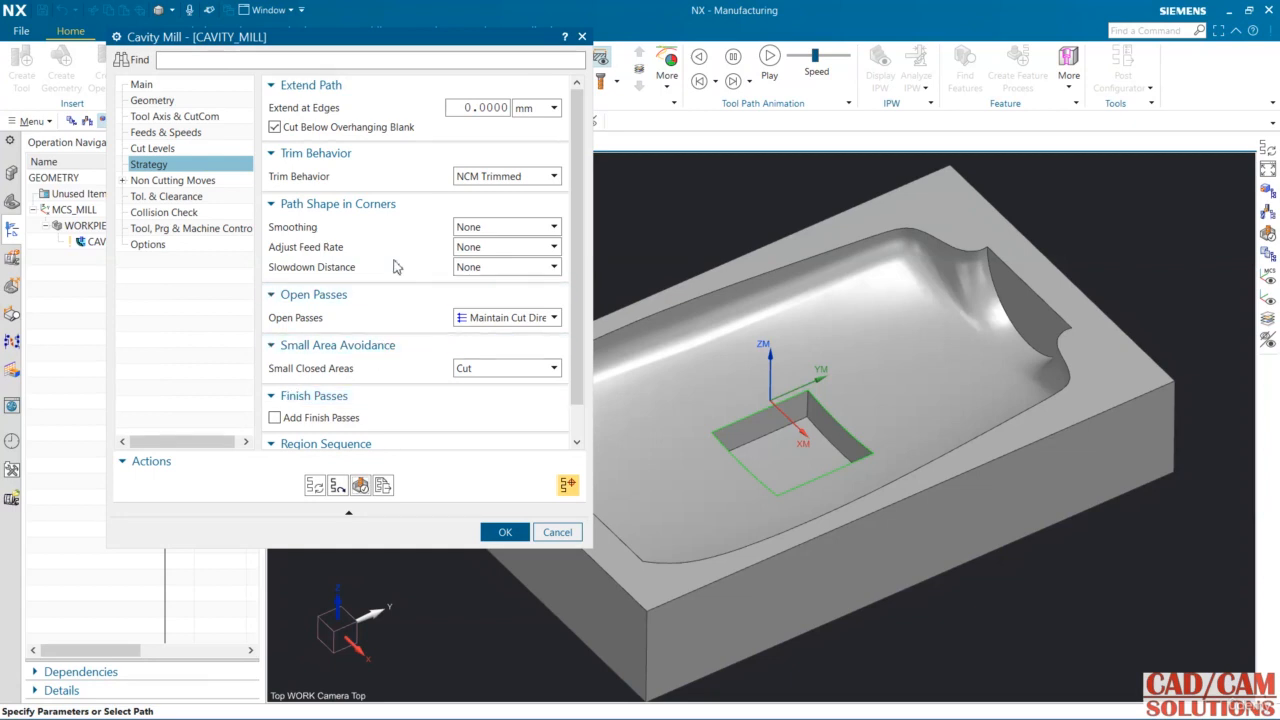
Set the cavity mill's trim behavior to Follow Boundary and regenerate the tool path
left_click(467, 184)
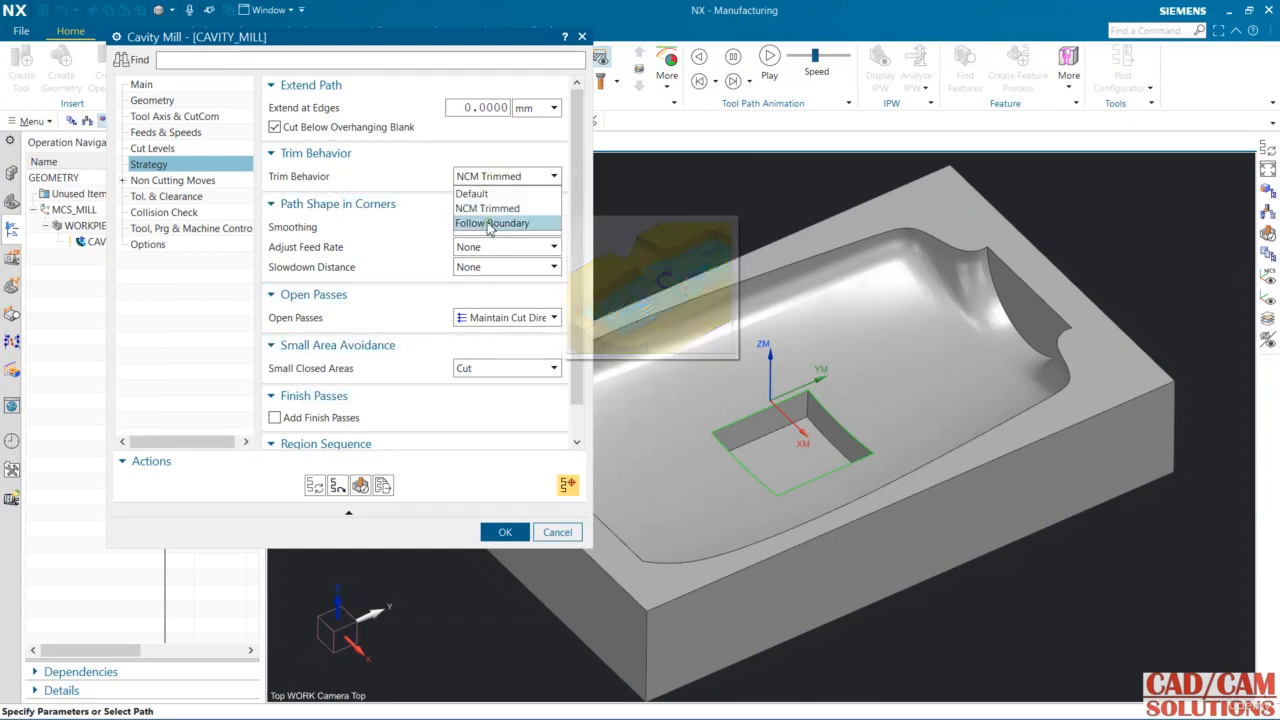
left_click(490, 224)
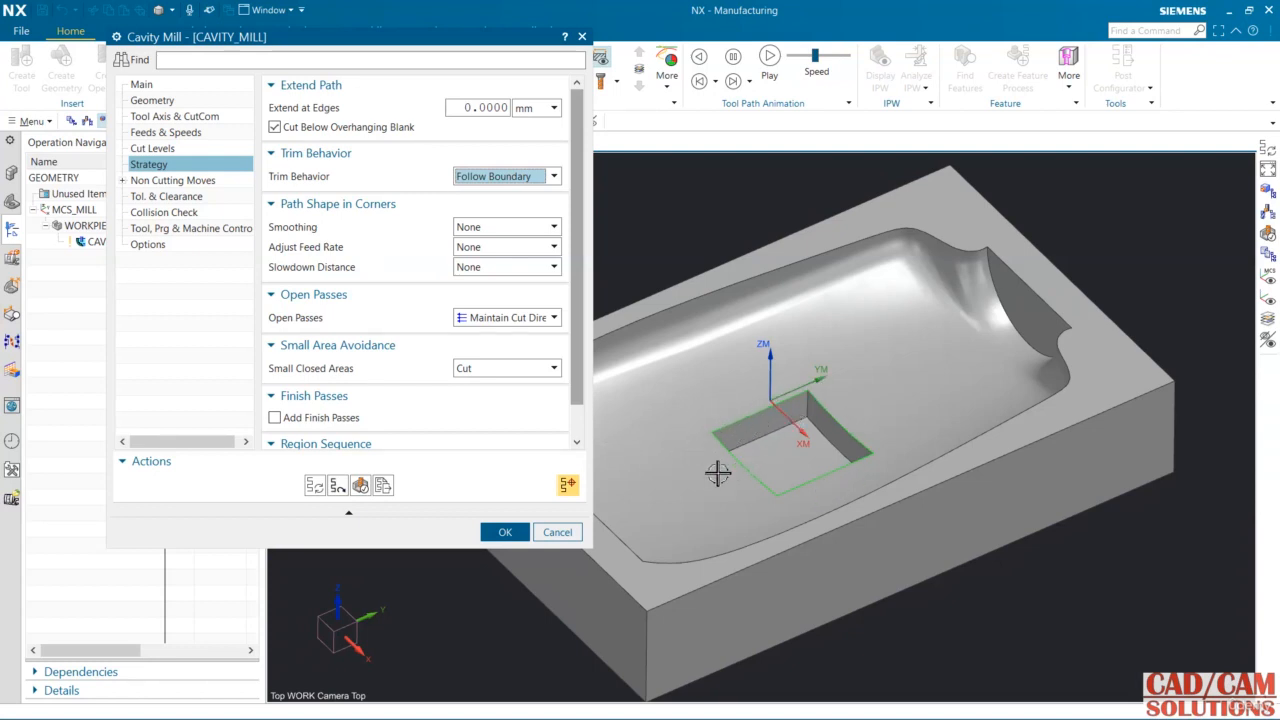
left_click(314, 485)
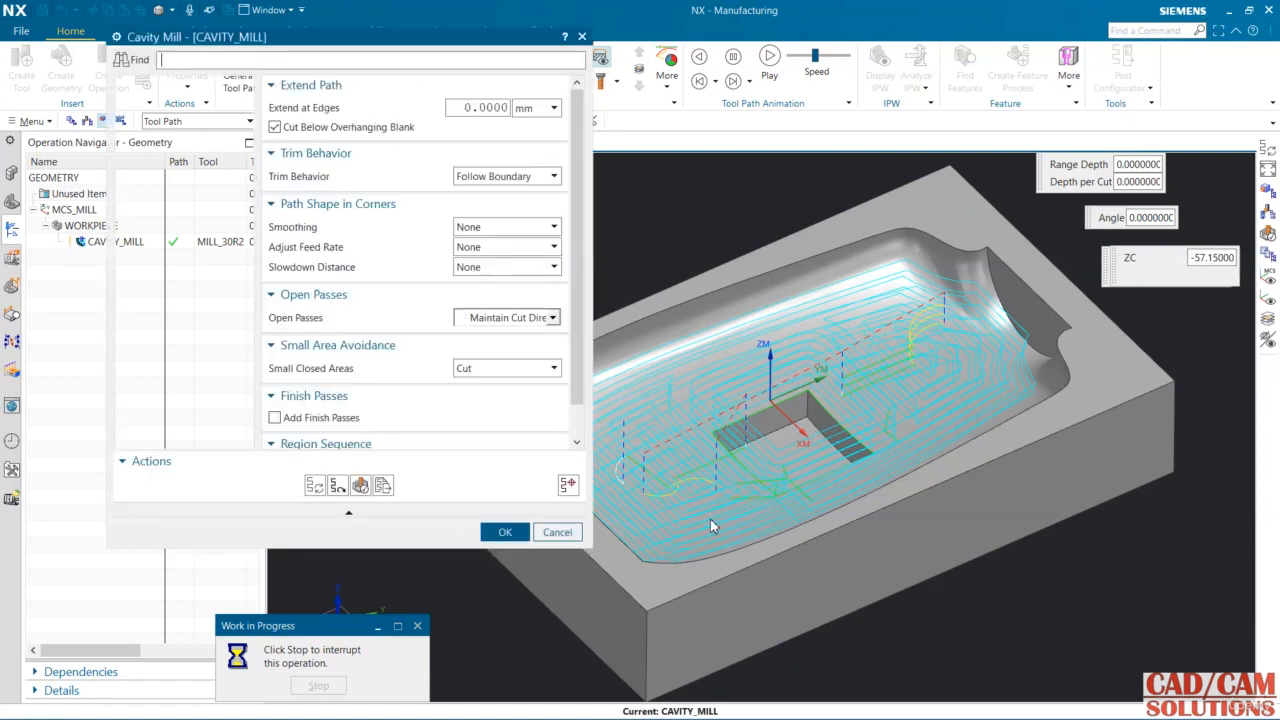
Simulate the Follow Boundary path's material removal in 3D Dynamic at animation speed 7, and accept the cavity mill operation
left_click(360, 485)
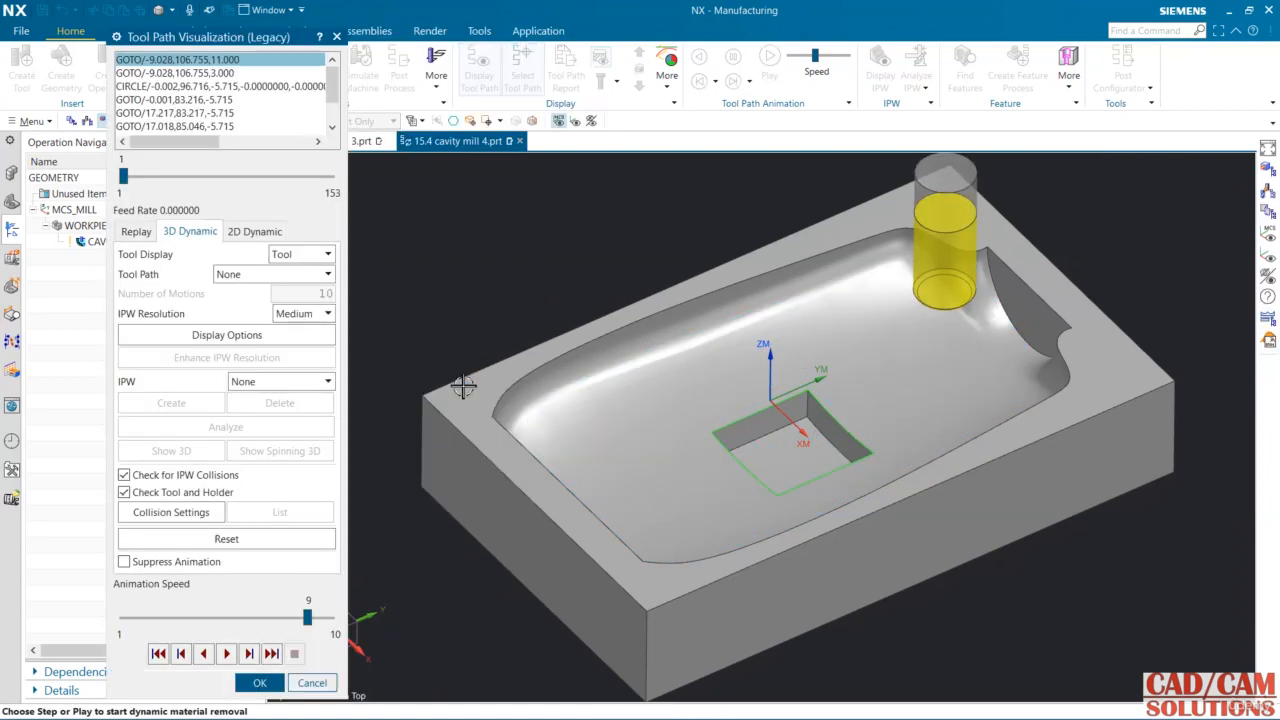
left_click_drag(307, 617, 261, 617)
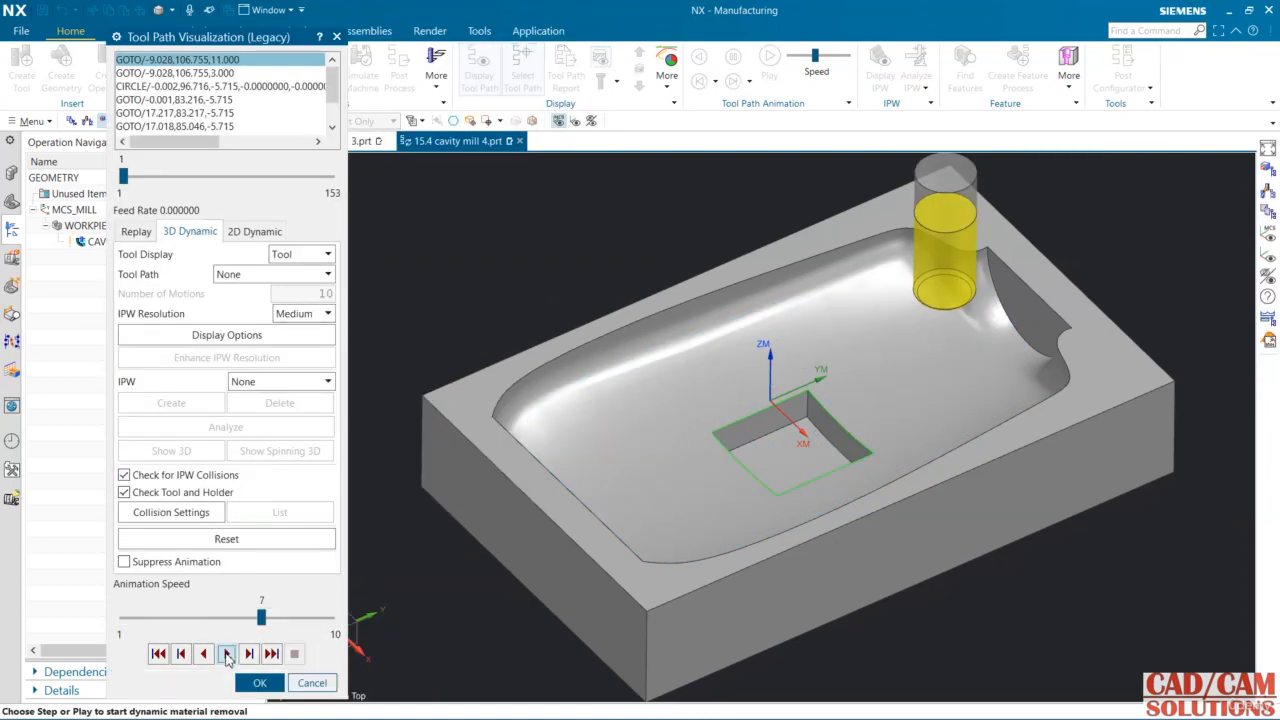
left_click(226, 653)
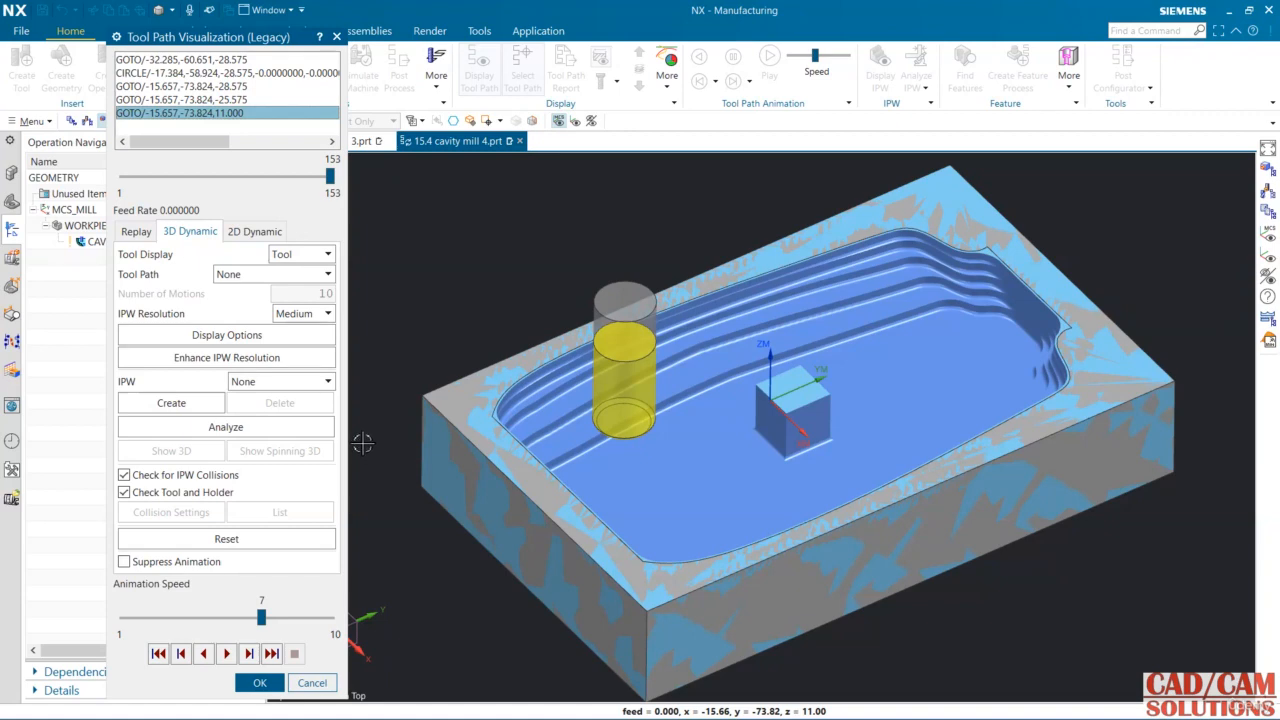
left_click(259, 682)
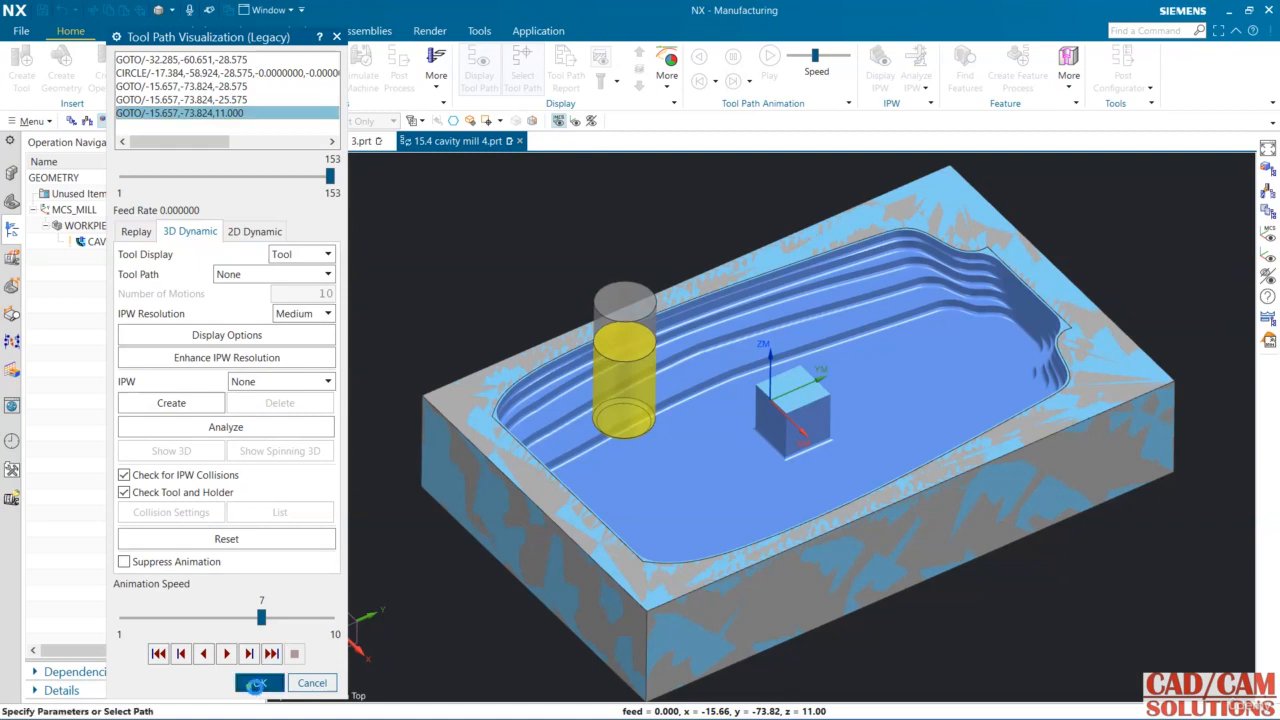
left_click(503, 531)
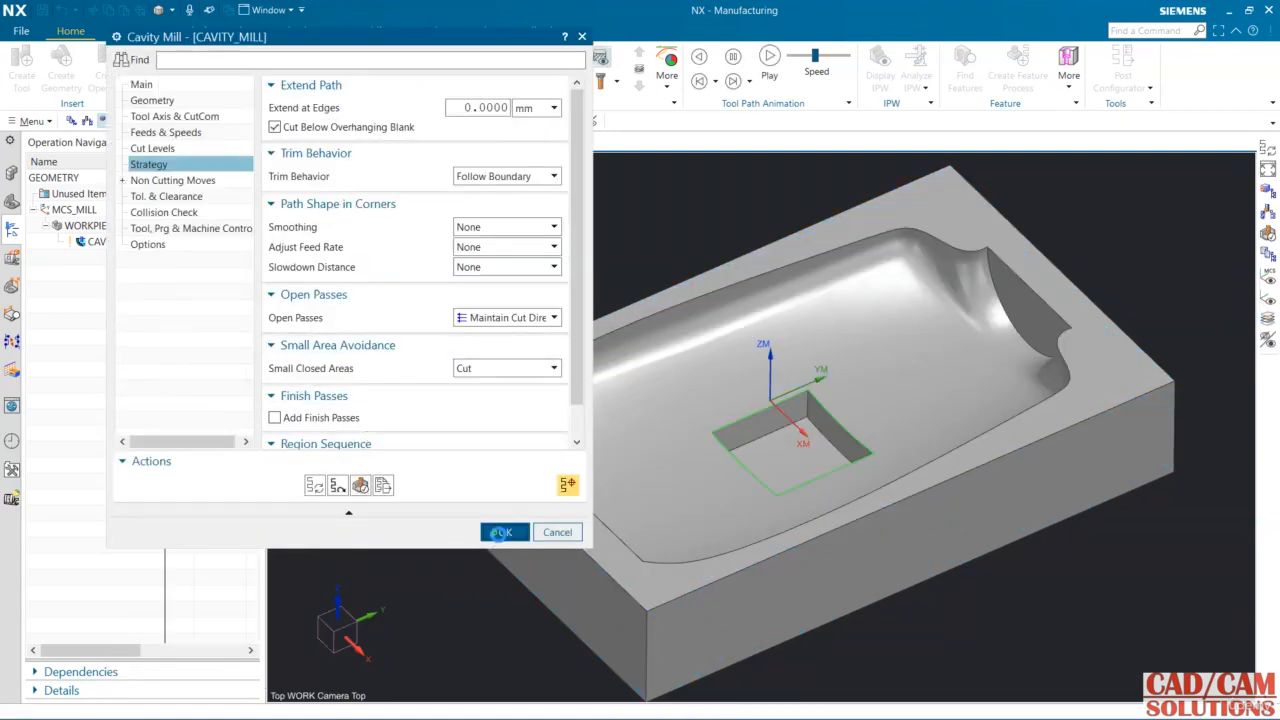
middle_click_drag(569, 272, 570, 261)
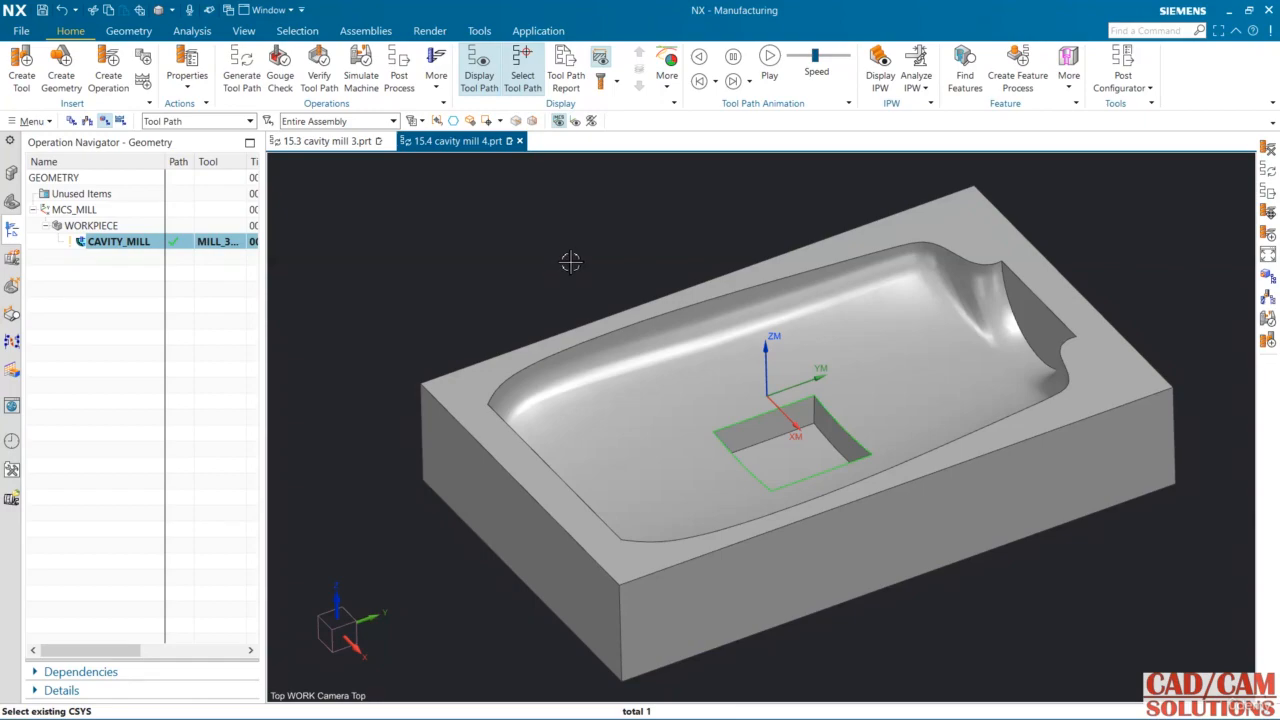